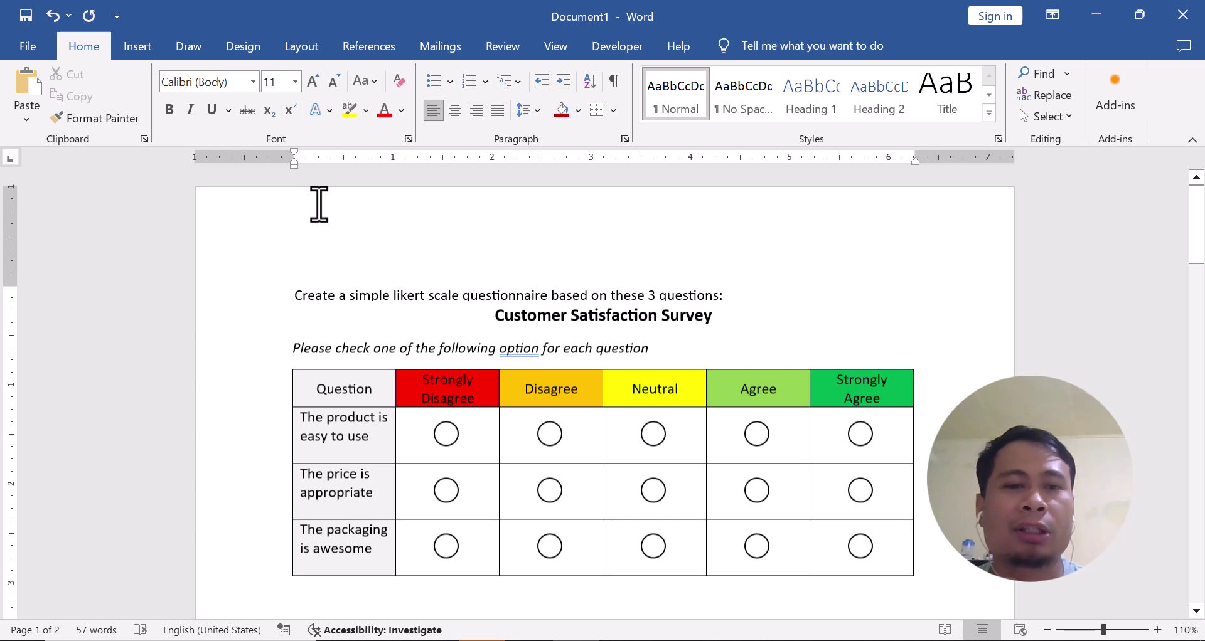
Insert a table with six columns and four rows below the responses line and enter "Question" in its first cell
key("ctrl+z")
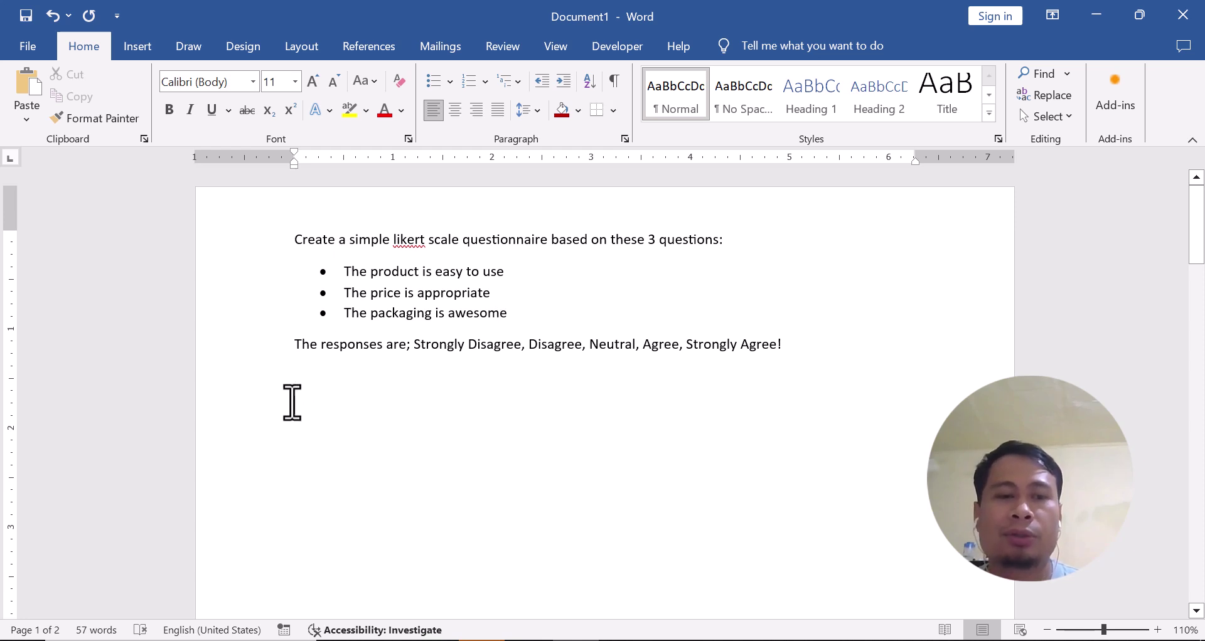
left_click(133, 45)
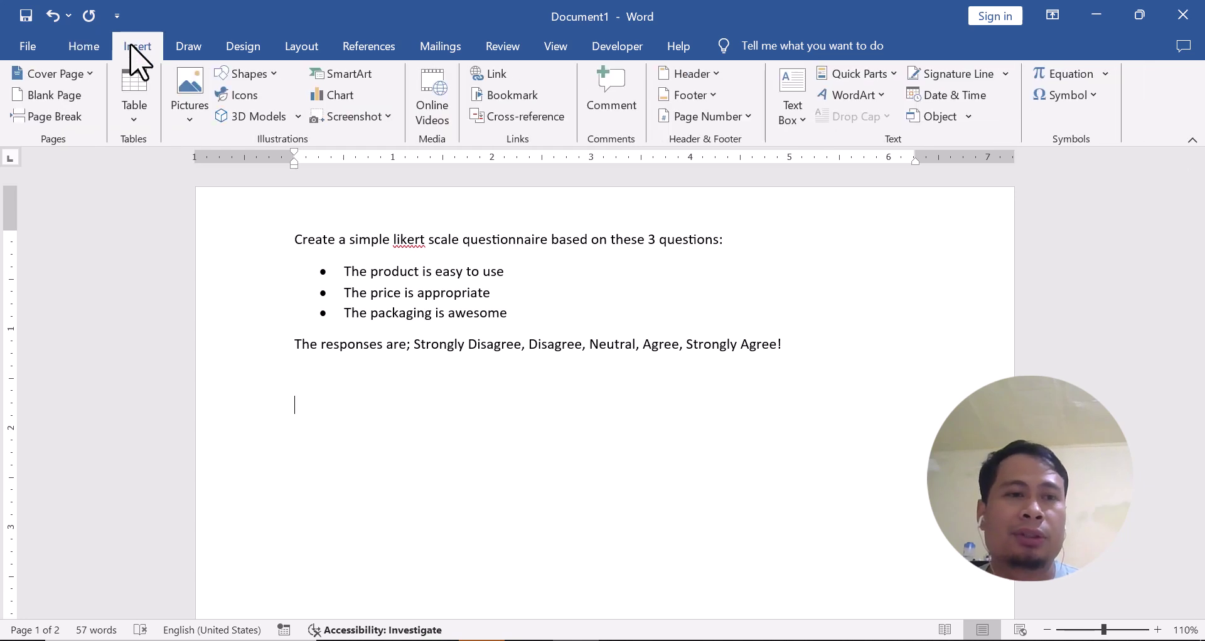
left_click(133, 113)
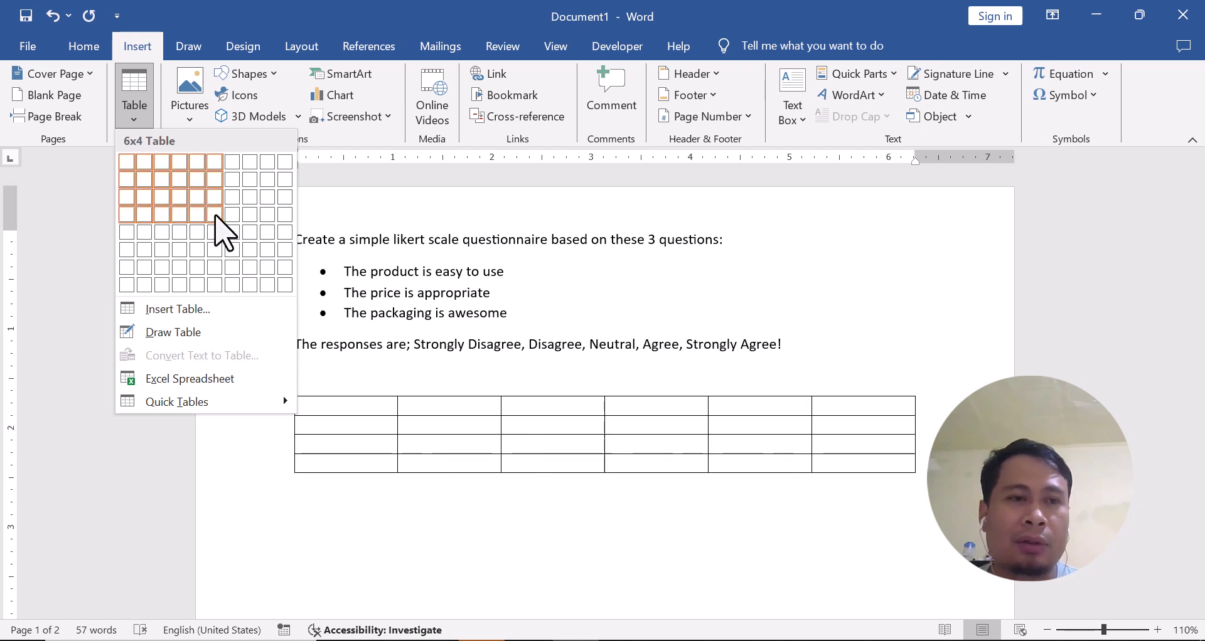
left_click(220, 216)
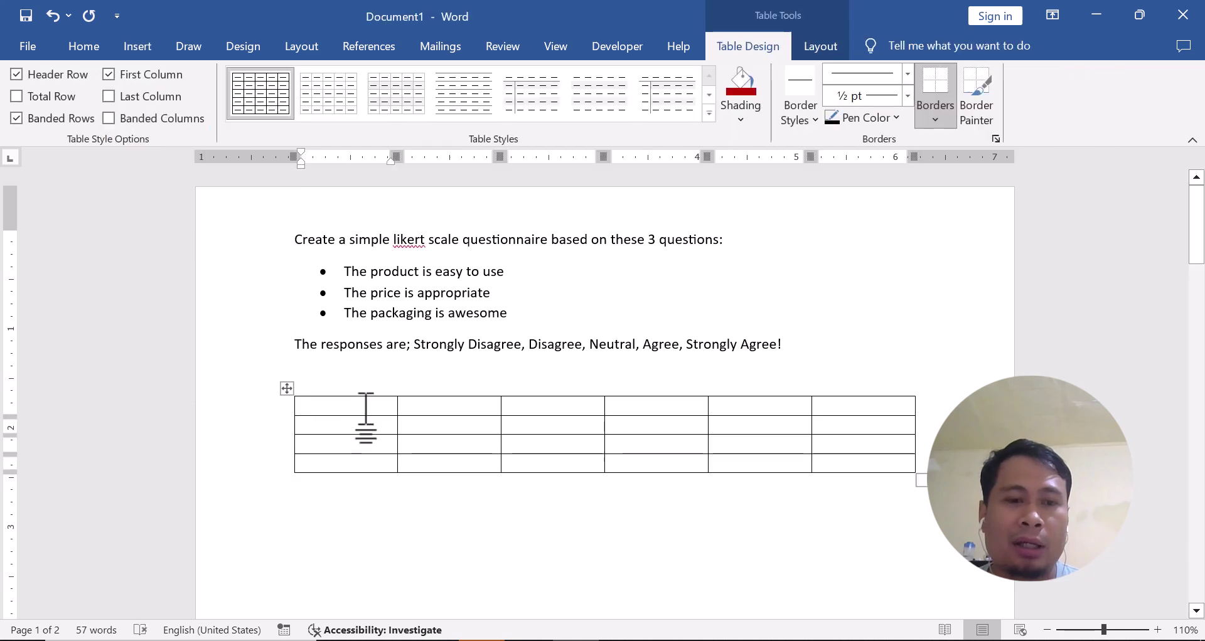
type("Question")
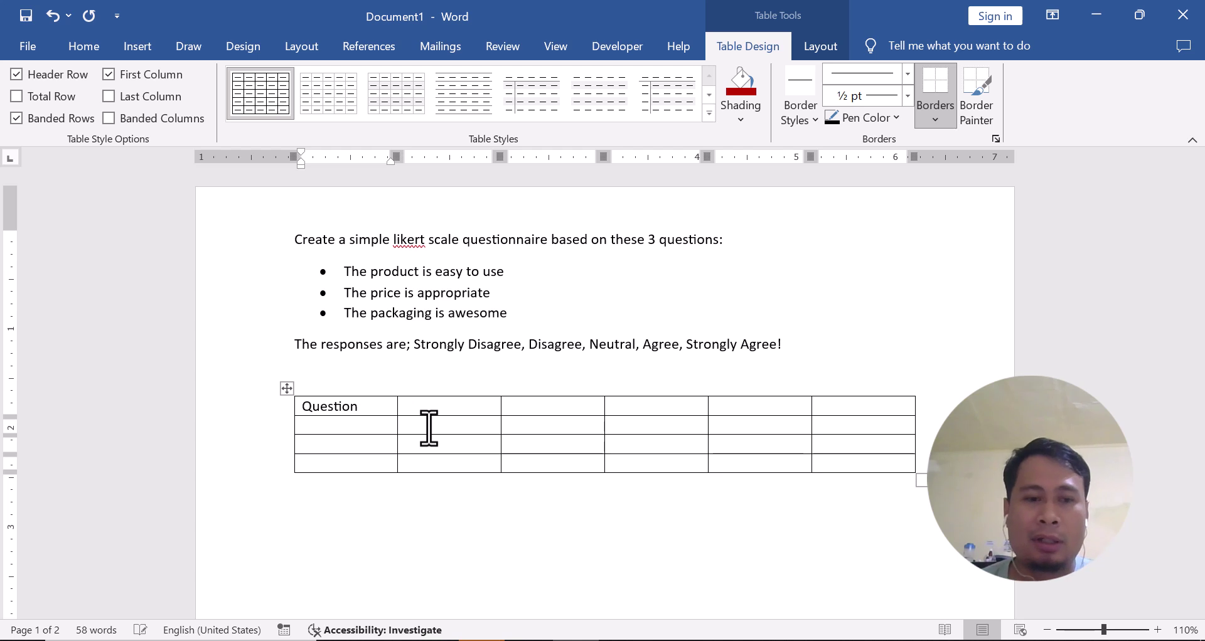
Copy the three bulleted questions into the table's first column, one in each row below "Question"
left_click_drag(506, 272, 332, 425)
left_click_drag(499, 293, 339, 518)
left_click_drag(345, 313, 352, 559)
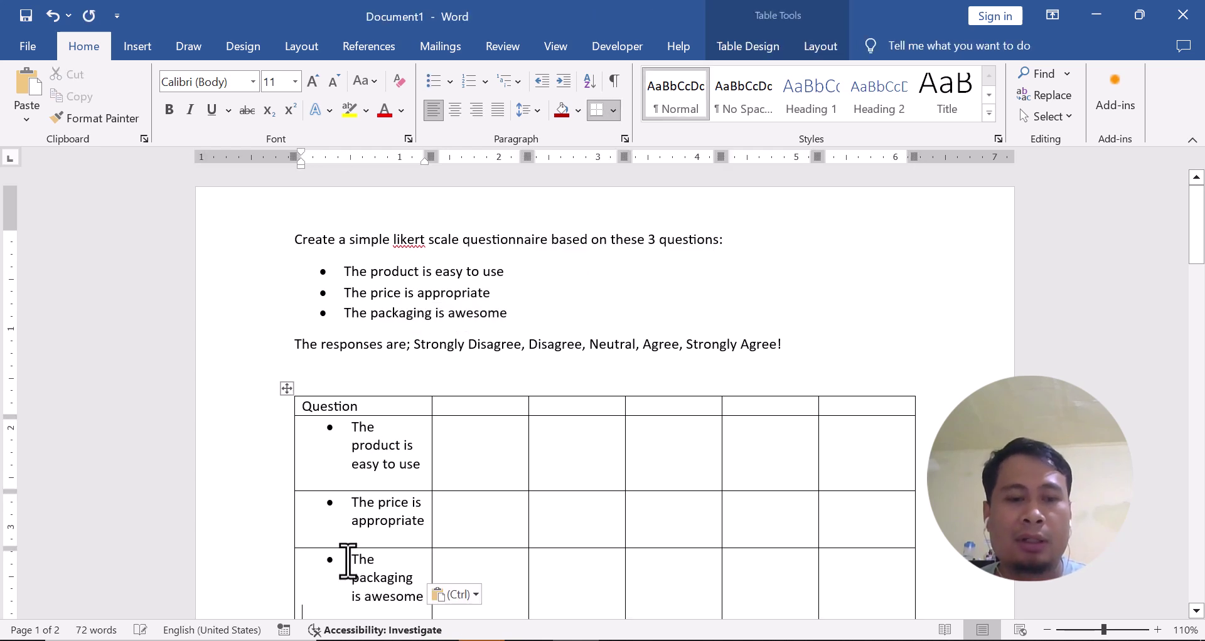
Remove the bullets and indents from the three questions in the table's first column
left_click(352, 558)
key("BackSpace")
key("BackSpace")
left_click(349, 510)
key("BackSpace")
key("BackSpace")
left_click(349, 427)
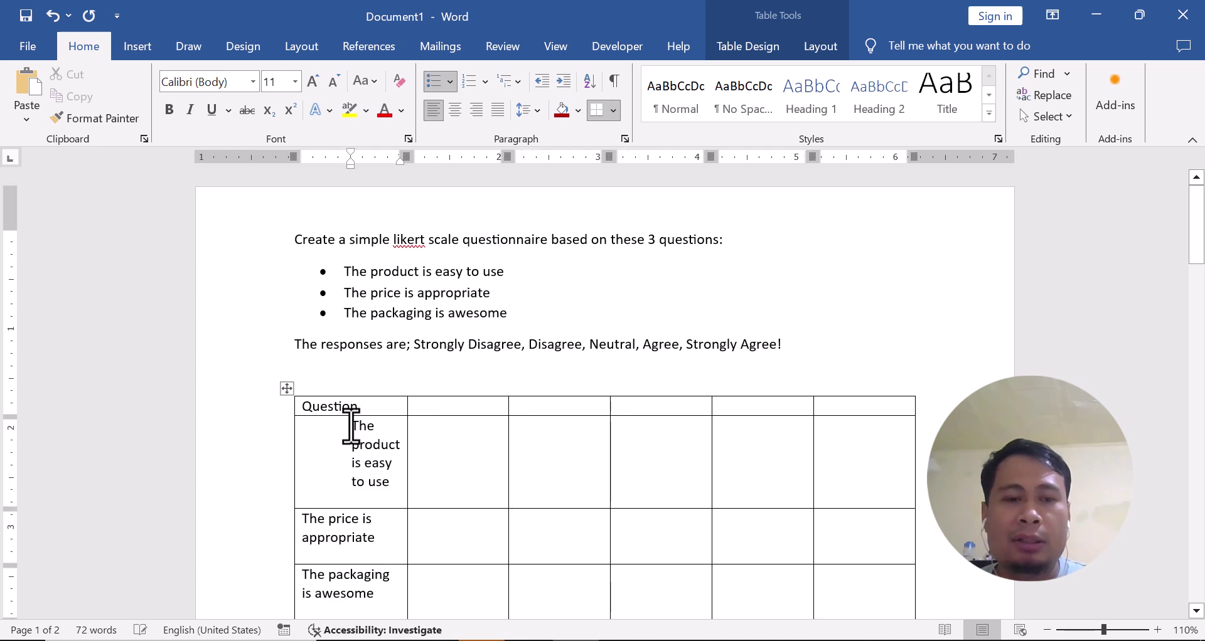
key("BackSpace")
key("BackSpace")
Copy the responses "Strongly Disagree" and "Disagree" from the text into the second and third header cells
left_click(425, 409)
left_click_drag(414, 345, 495, 349)
key("ctrl+c")
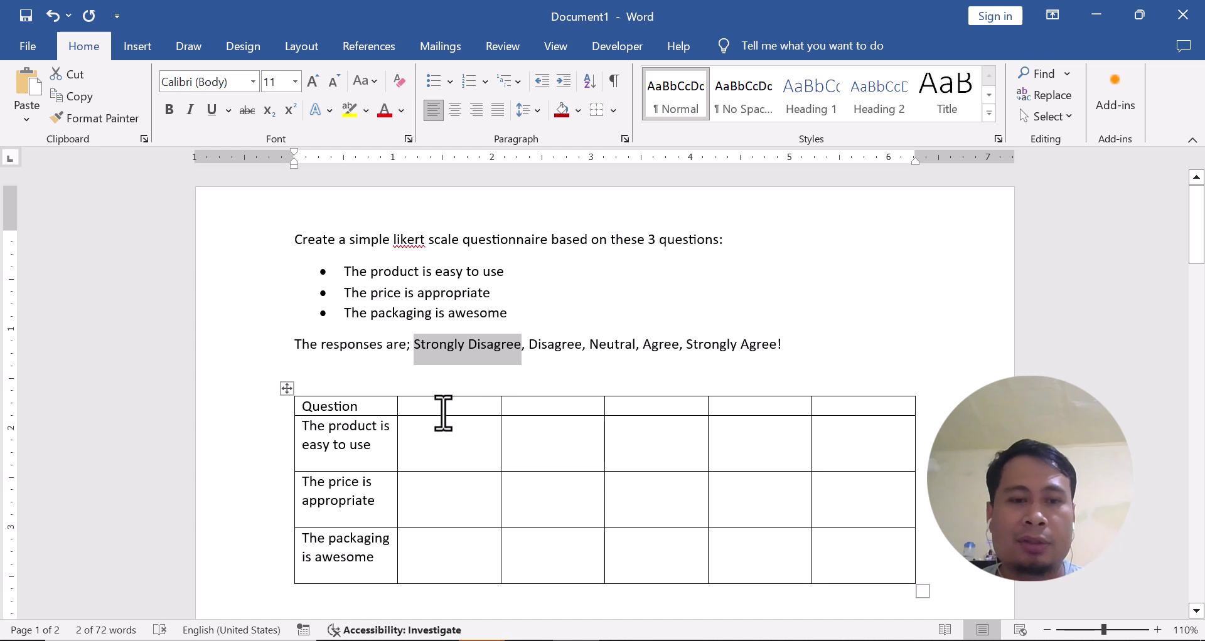
left_click(443, 416)
key("ctrl+v")
left_click_drag(527, 343, 790, 381)
key("ctrl+c")
left_click(514, 416)
key("ctrl+v")
Copy the responses "Neutral", "Agree" and "Strongly Agree" into the remaining three header cells
key("ctrl+c")
left_click(638, 415)
key("ctrl+v")
key("ctrl+c")
left_click(711, 408)
key("ctrl+v")
key("ctrl+c")
left_click(837, 411)
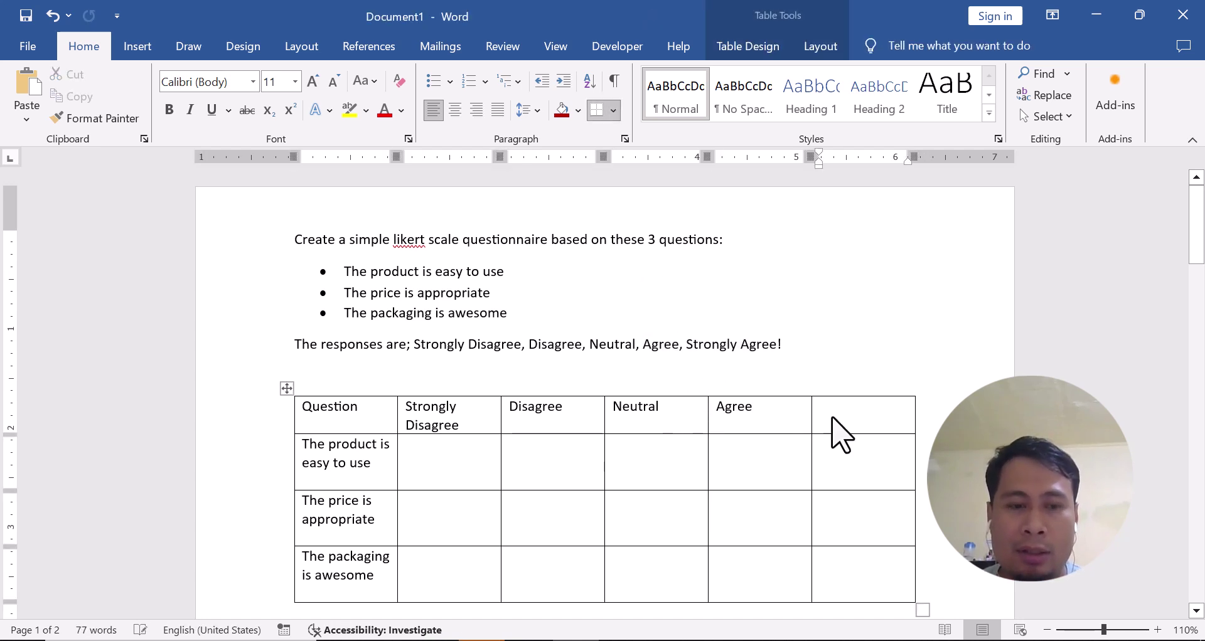
key("ctrl+v")
Centre the text of all header row cells, including "Question", both horizontally and vertically
double_click(414, 410)
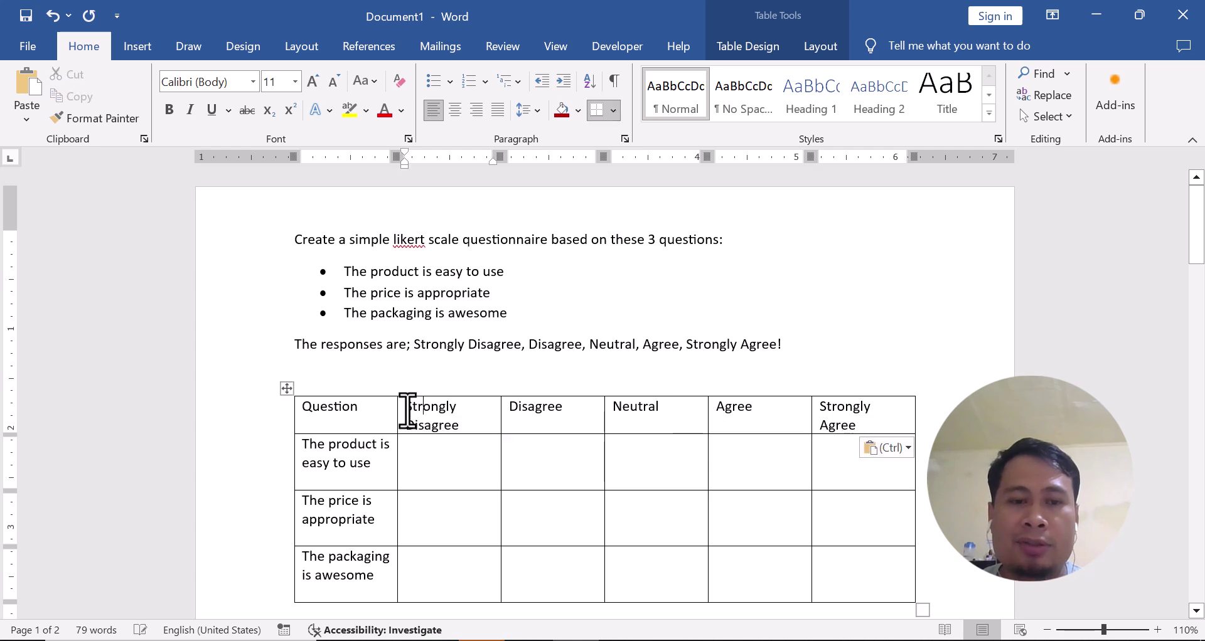
left_click_drag(537, 417, 829, 423)
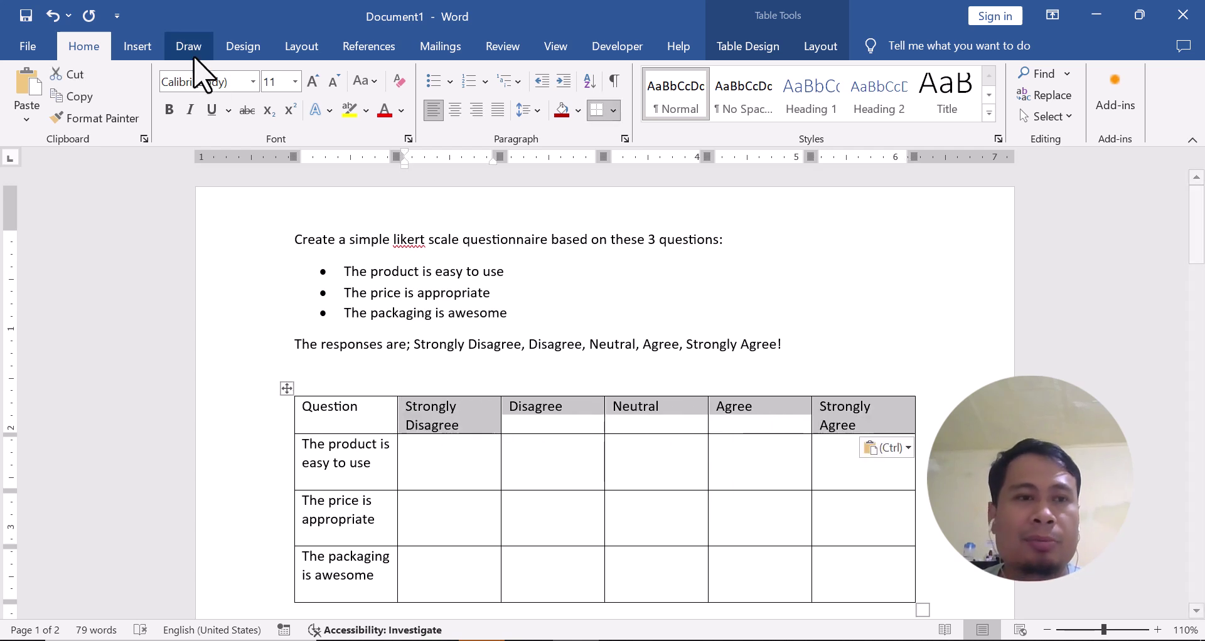
left_click(771, 46)
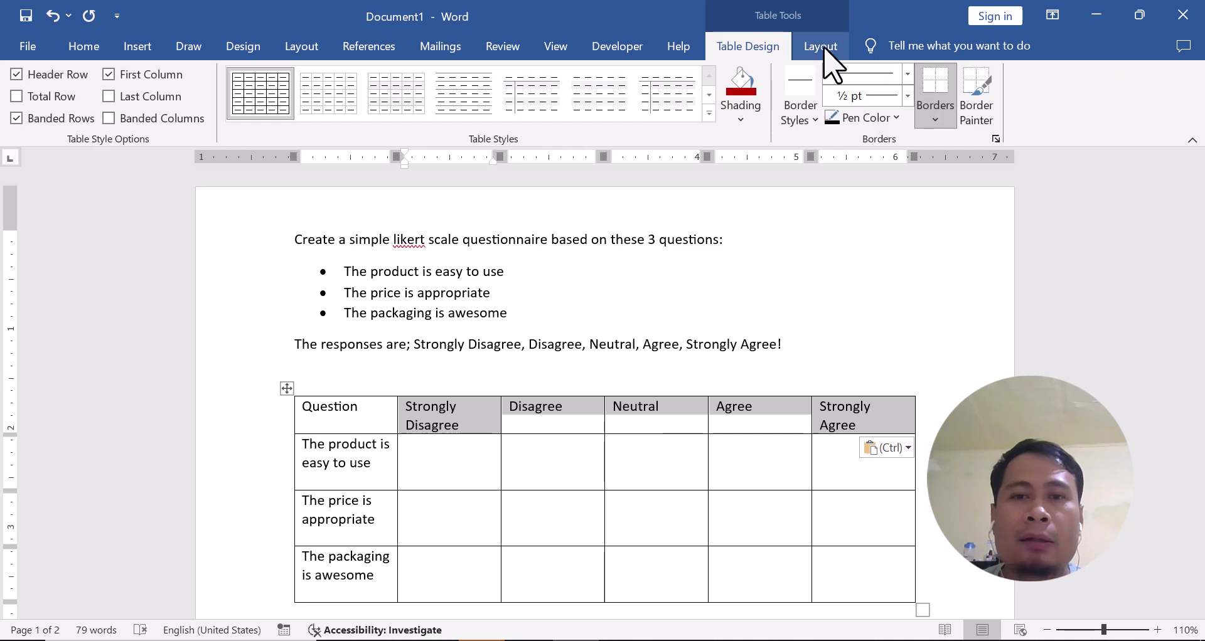
left_click(823, 46)
left_click(844, 96)
left_click(431, 411)
double_click(342, 406)
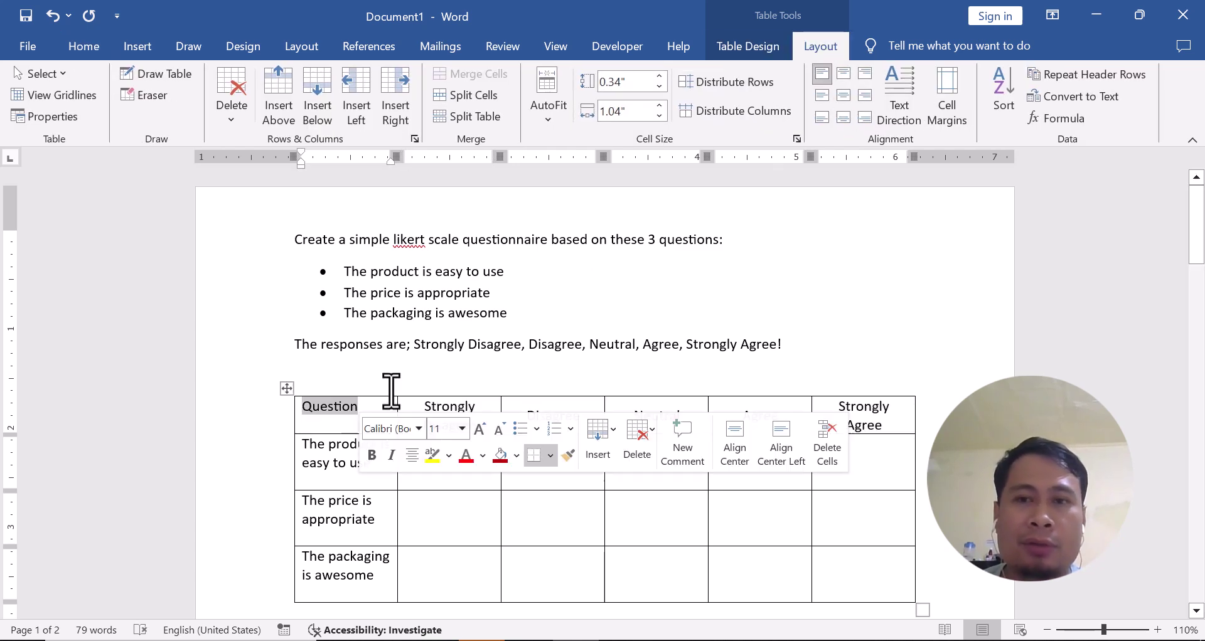
left_click(843, 95)
Enter 1 to 5 in the response cells of the first question and copy them to the other two question rows
left_click(444, 467)
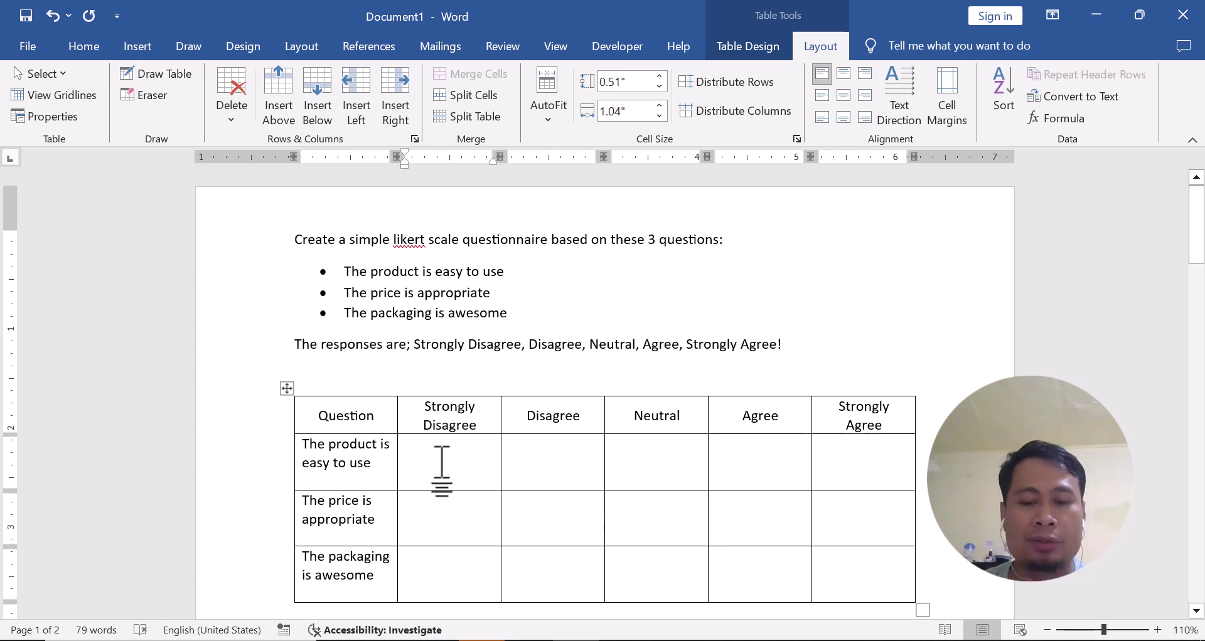
type("1")
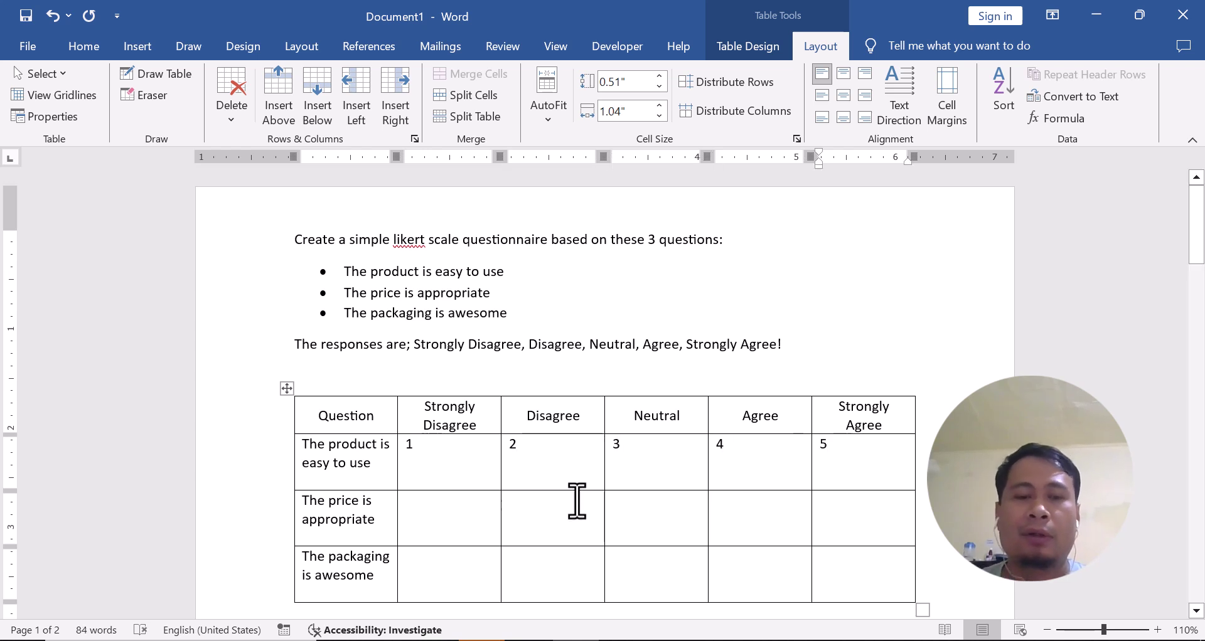
scroll(439, 439, "down", 3)
left_click_drag(398, 354, 815, 363)
left_click(477, 417)
left_click_drag(477, 417, 841, 493)
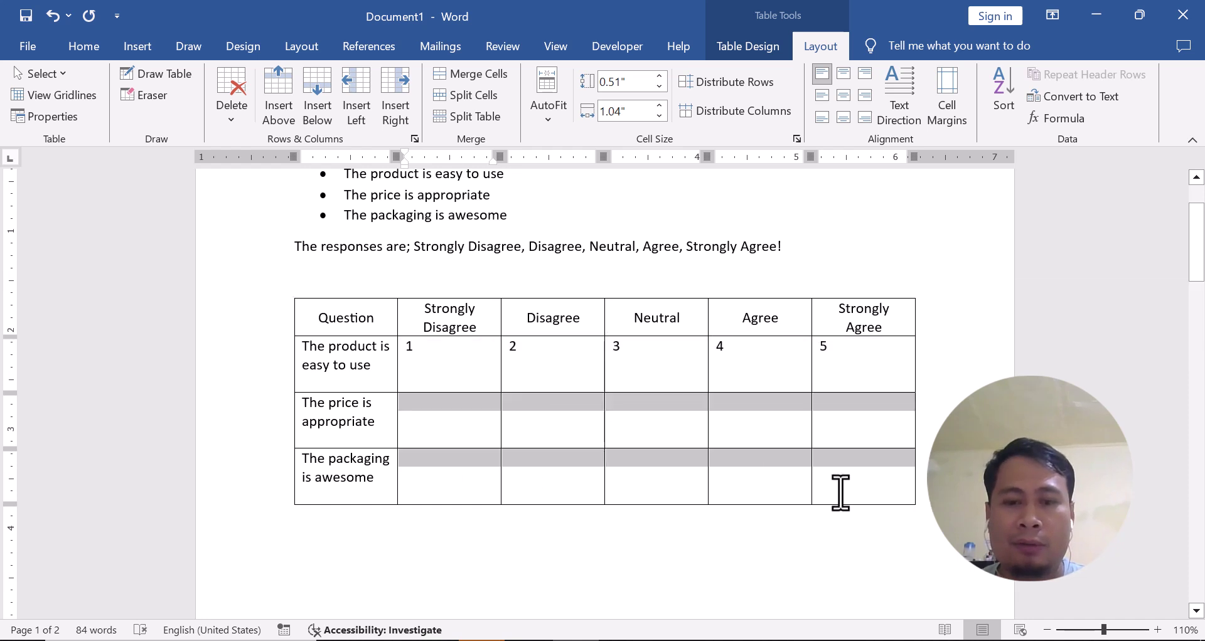
key("ctrl+v")
Centre the numbers in all response cells both horizontally and vertically
left_click_drag(407, 352, 835, 477)
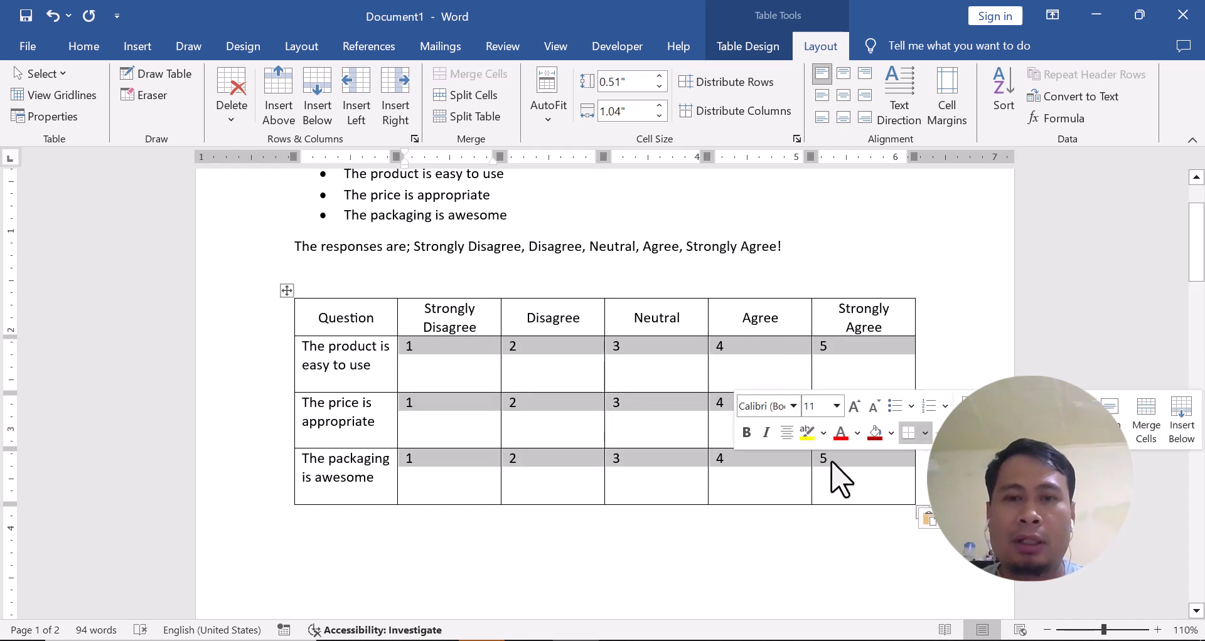
left_click(844, 96)
left_click(584, 407)
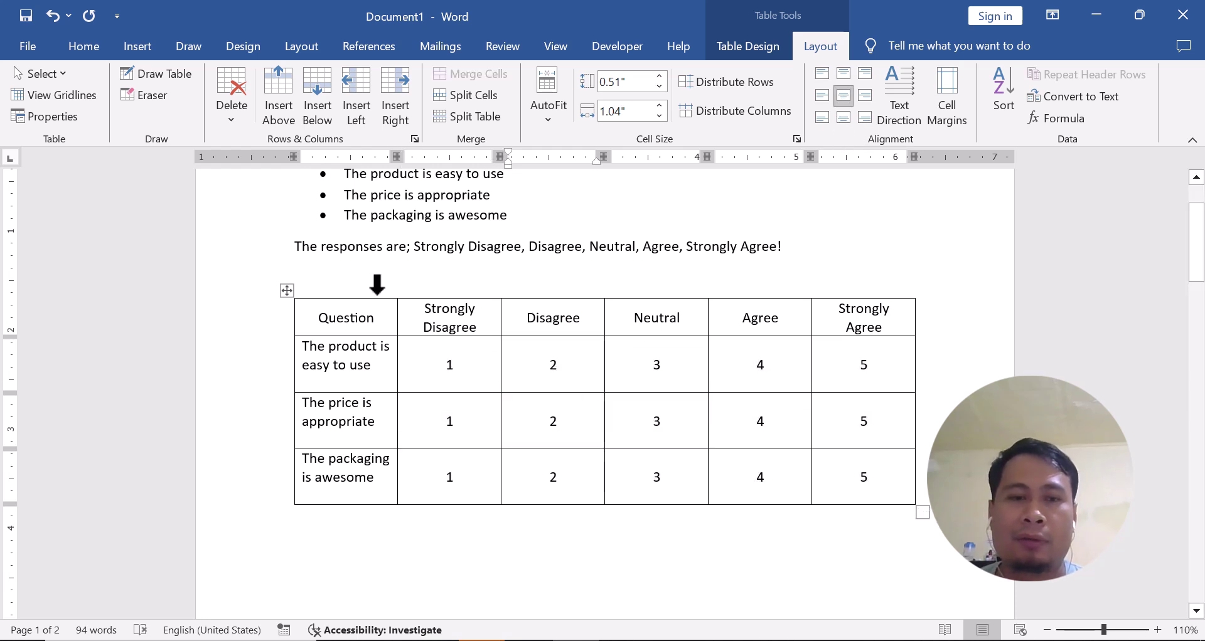
Add a centred title line "Customer Satisfaction Survey" between the responses line and the table
left_click(339, 269)
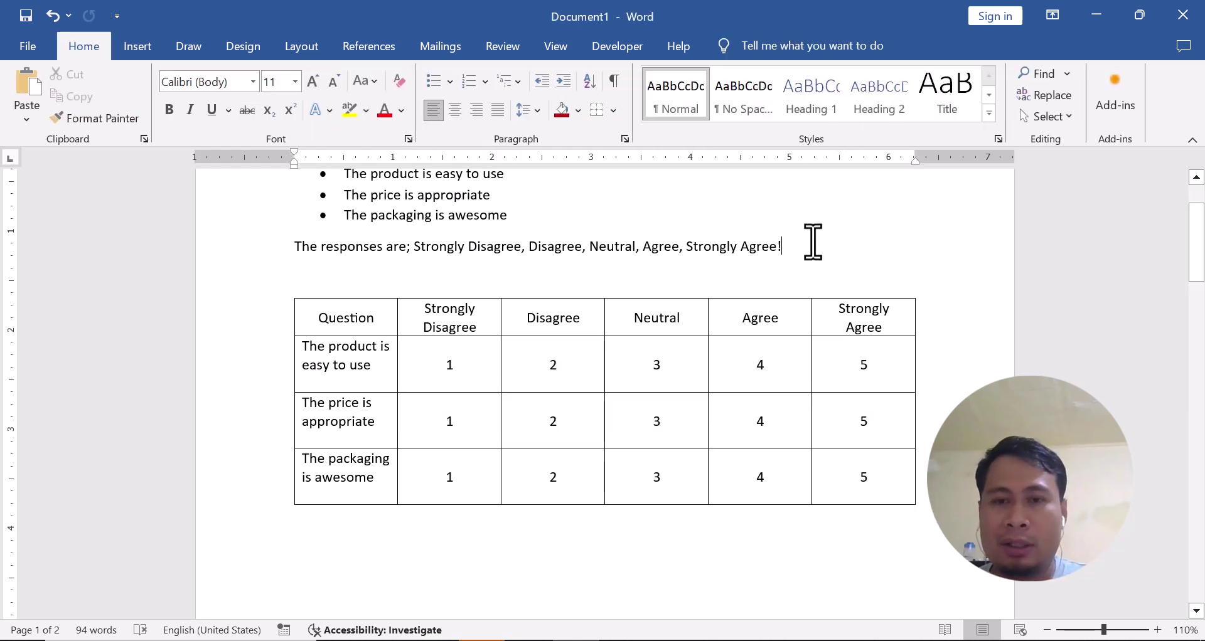
key("Return")
key("ctrl+e")
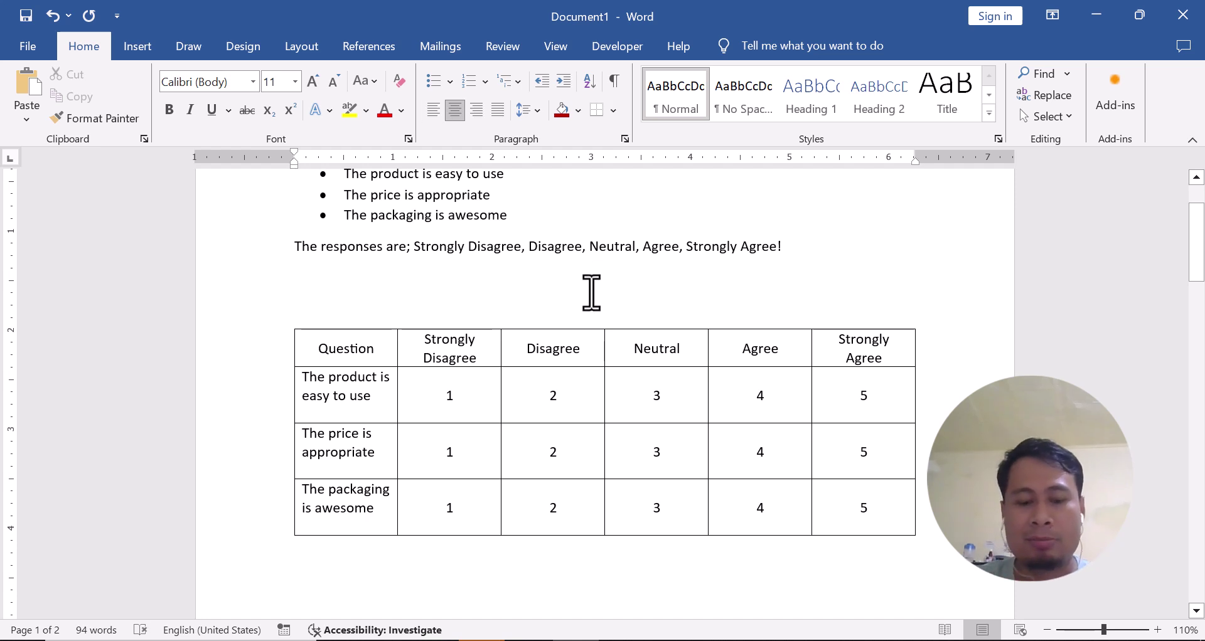
type("Customer S")
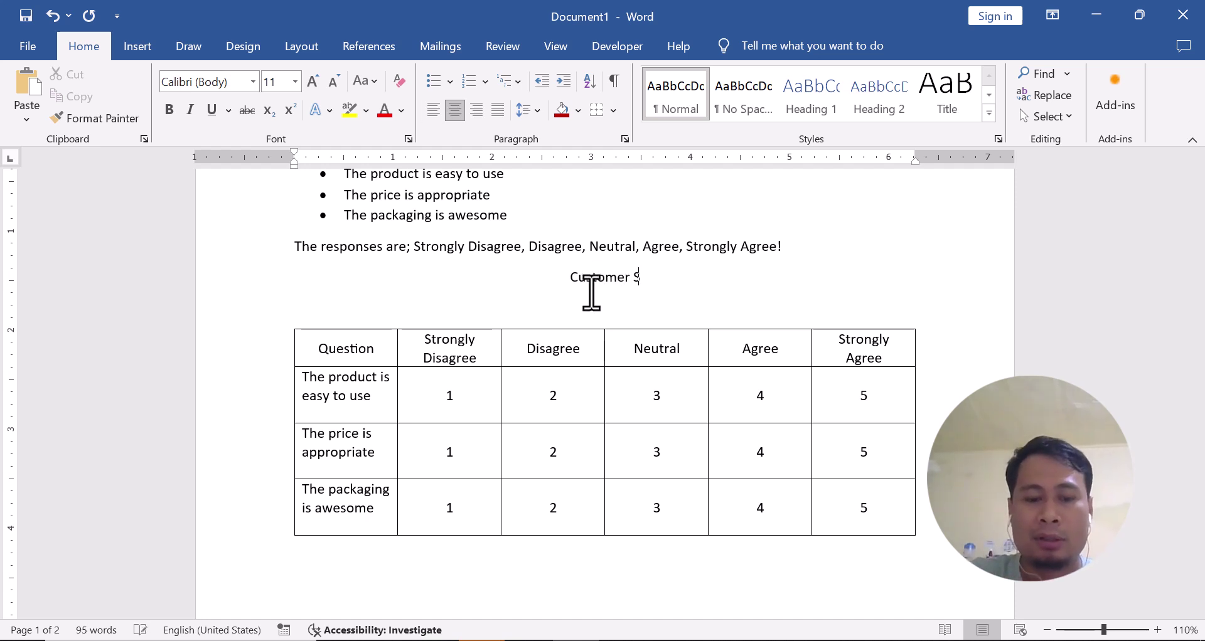
type("atisfaction Survey")
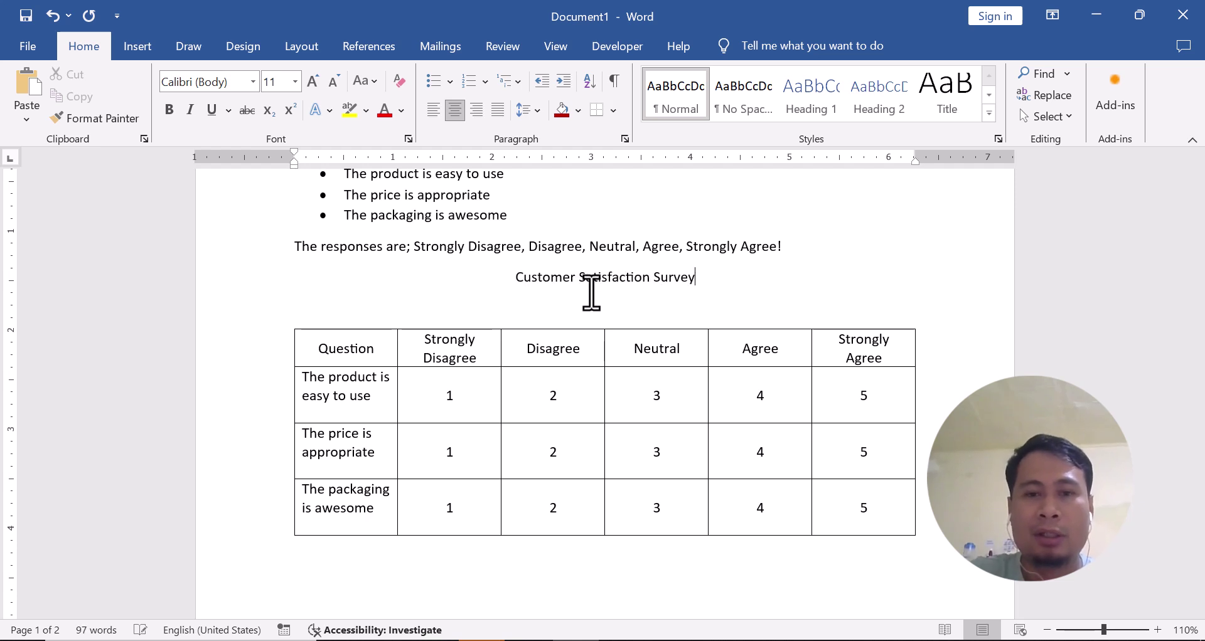
Enter "Please select one of the following option for each question" on the line above the table and italicise it
key("Down")
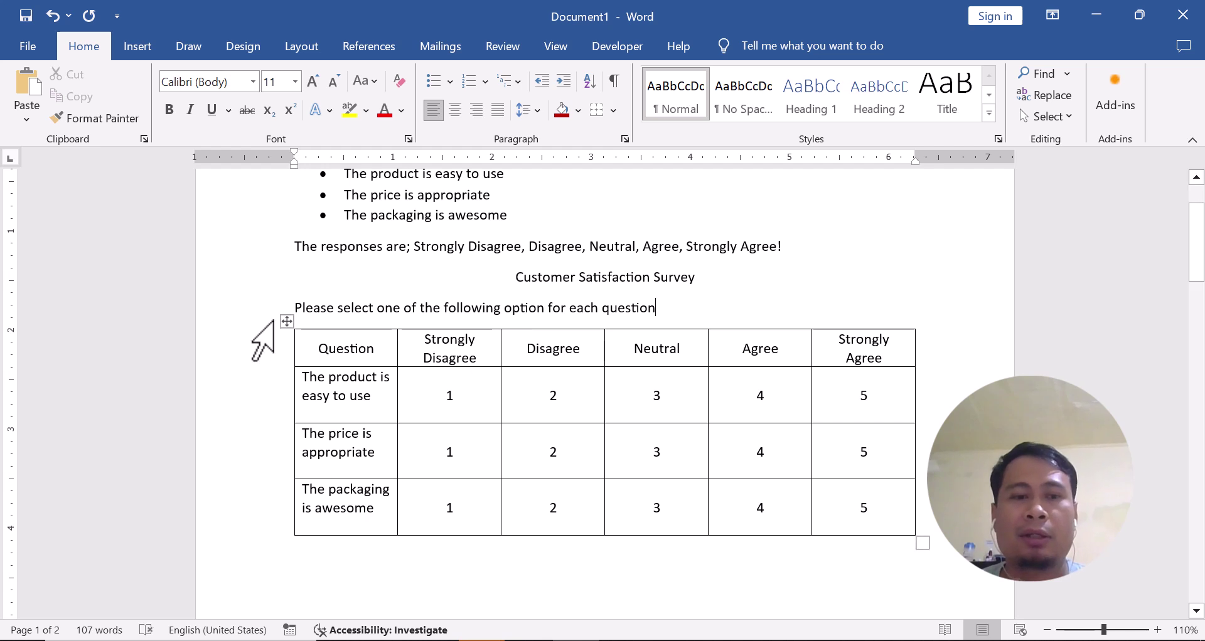
left_click_drag(296, 309, 642, 306)
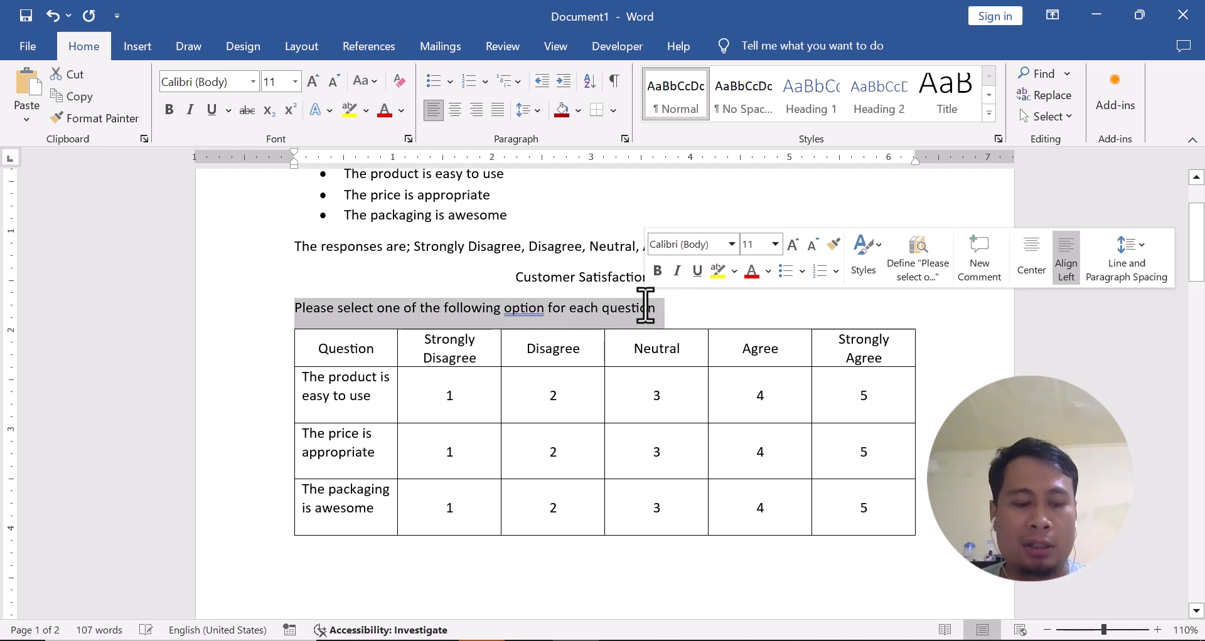
key("ctrl+i")
Make the title "Customer Satisfaction Survey" bold and increase its font size
left_click_drag(517, 276, 678, 277)
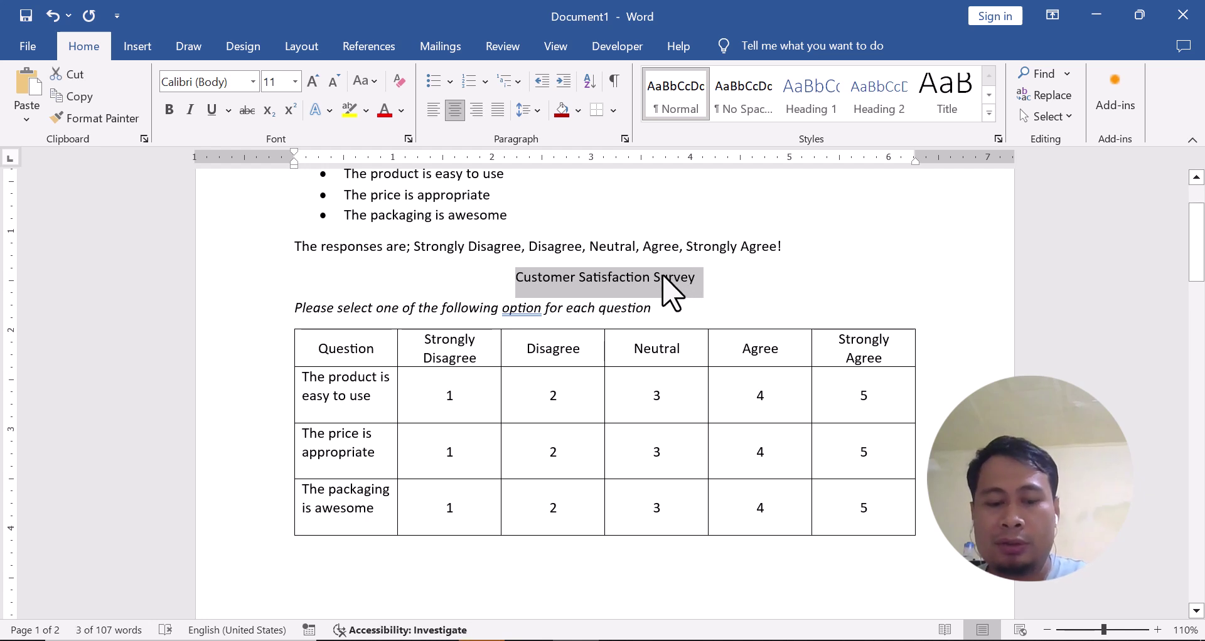
key("ctrl+b")
key("ctrl+bracketright")
key("ctrl+bracketright")
left_click(728, 307)
scroll(464, 320, "down", 3)
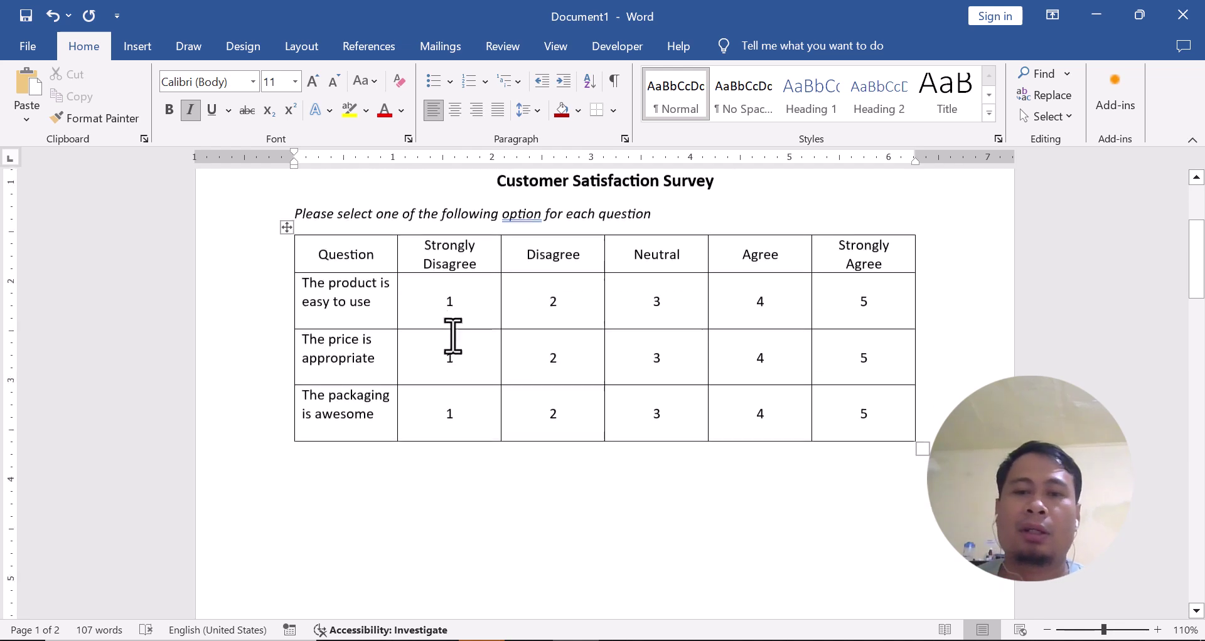
scroll(452, 336, "up", 3)
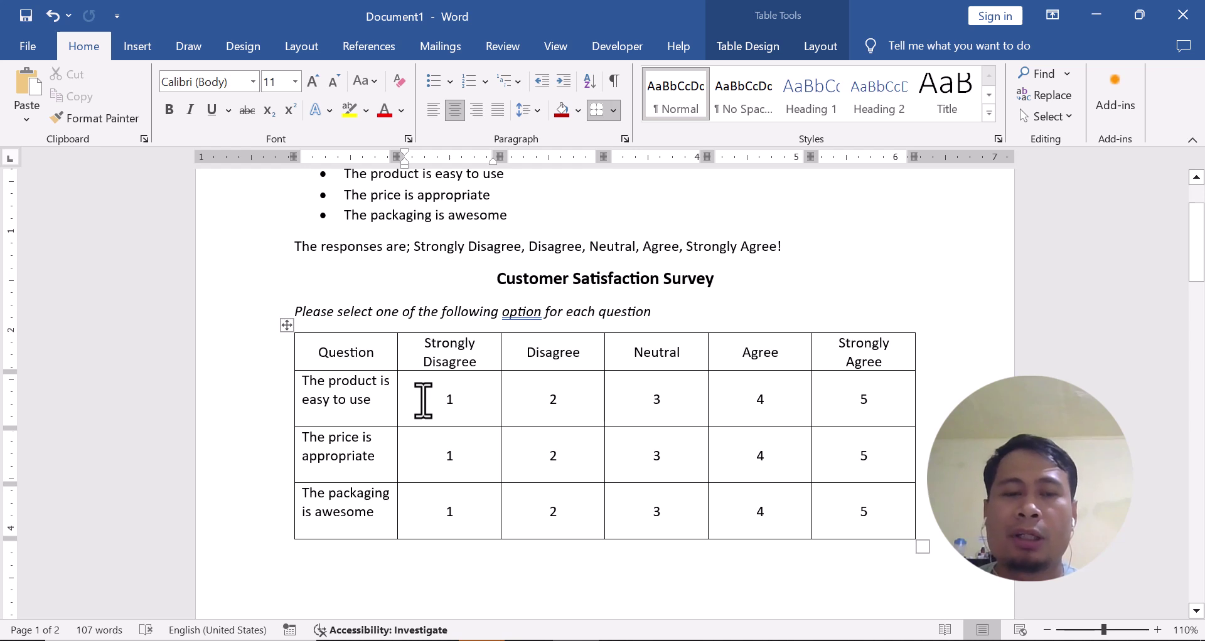
Shade the "Strongly Disagree" header cell red and the "Disagree" header cell orange, using the standard colours
left_click_drag(433, 345, 835, 351)
left_click(551, 402)
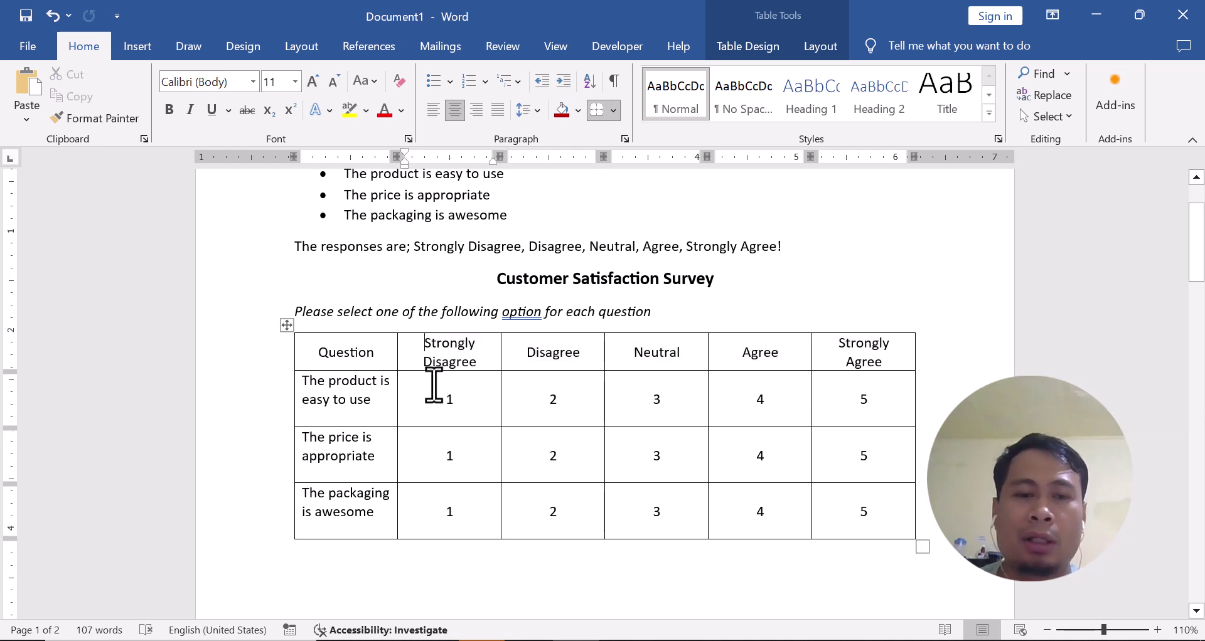
left_click(747, 48)
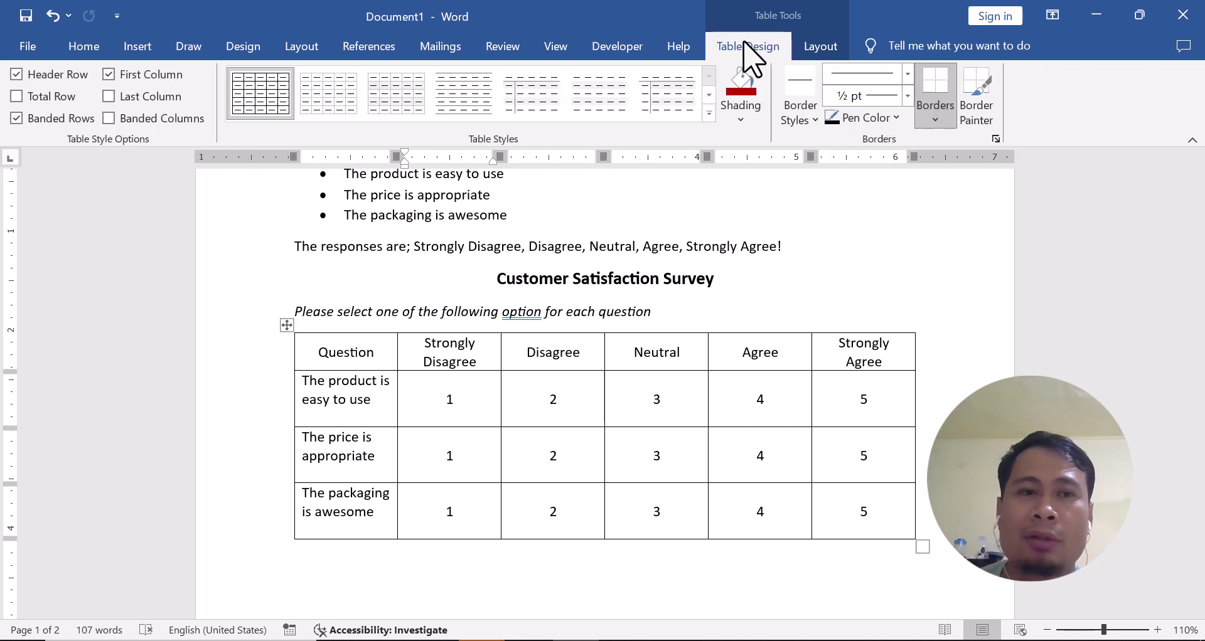
left_click(741, 118)
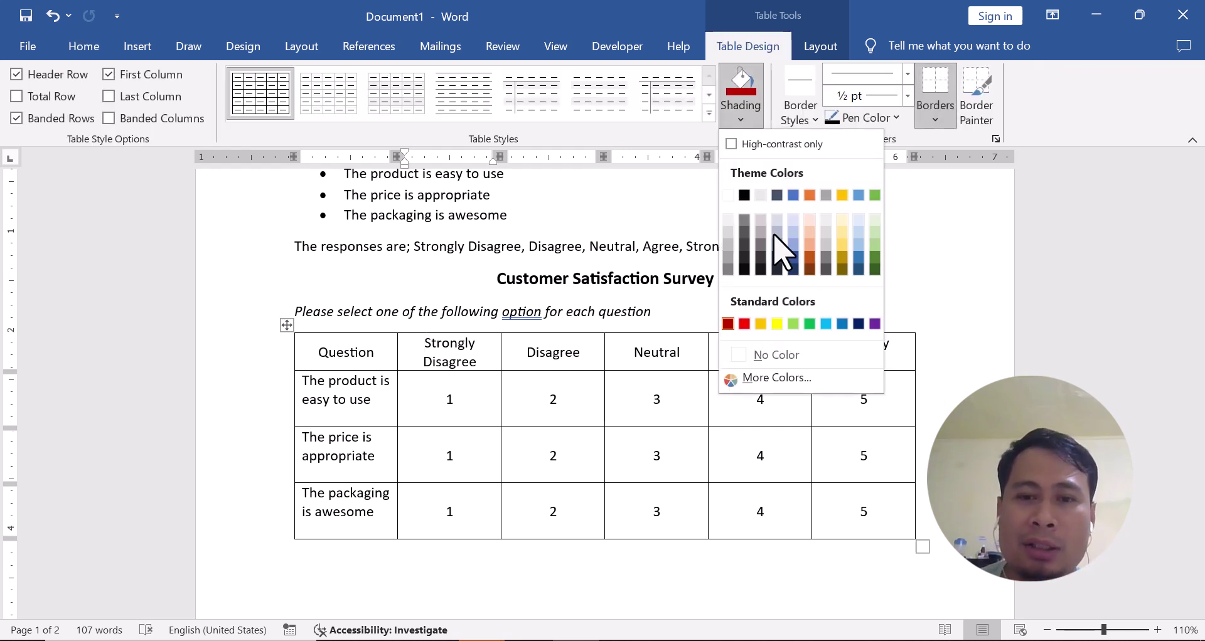
left_click(740, 321)
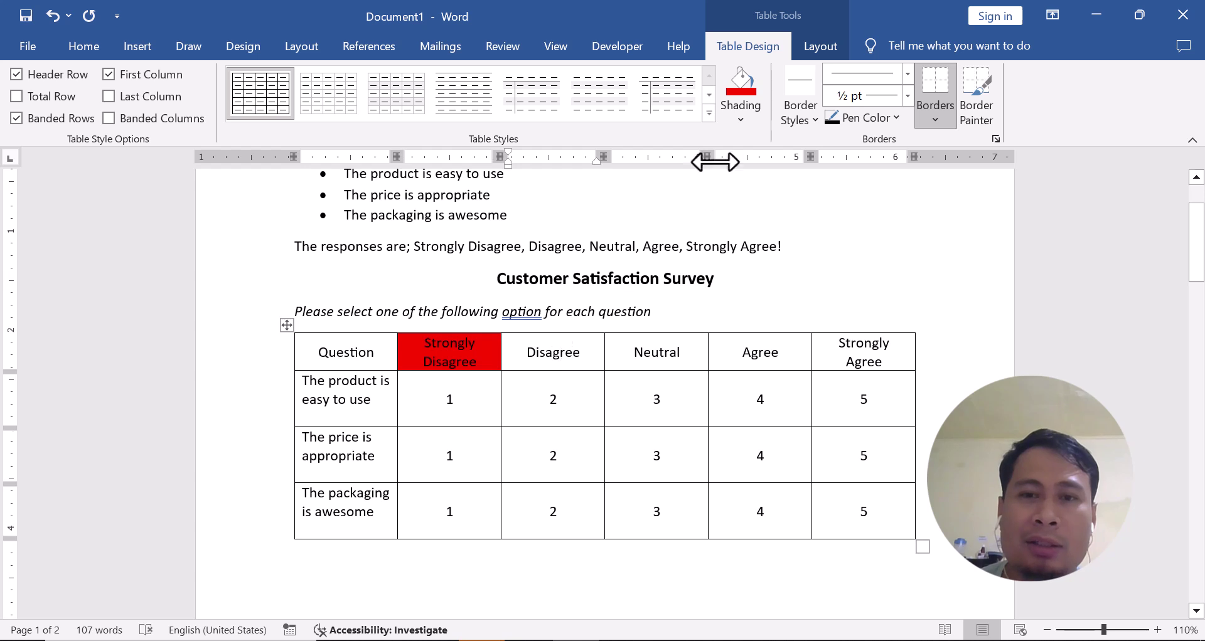
left_click(740, 118)
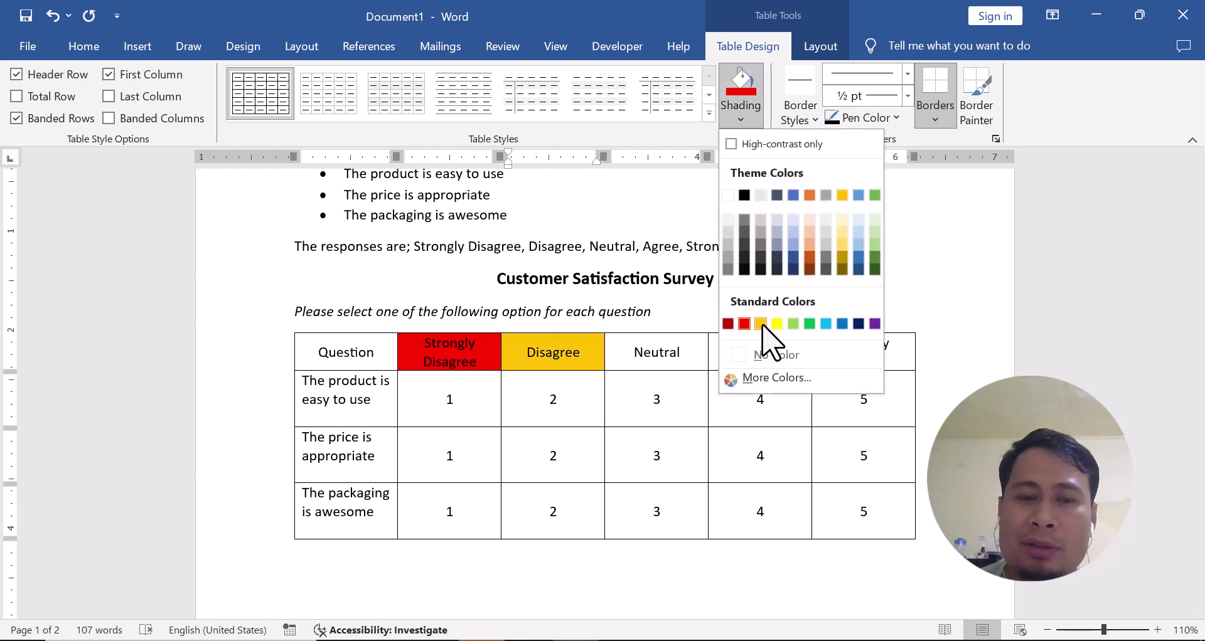
left_click(760, 323)
Shade the "Neutral" header cell yellow, "Agree" light green and "Strongly Agree" green, using the standard colours
left_click_drag(626, 352, 643, 353)
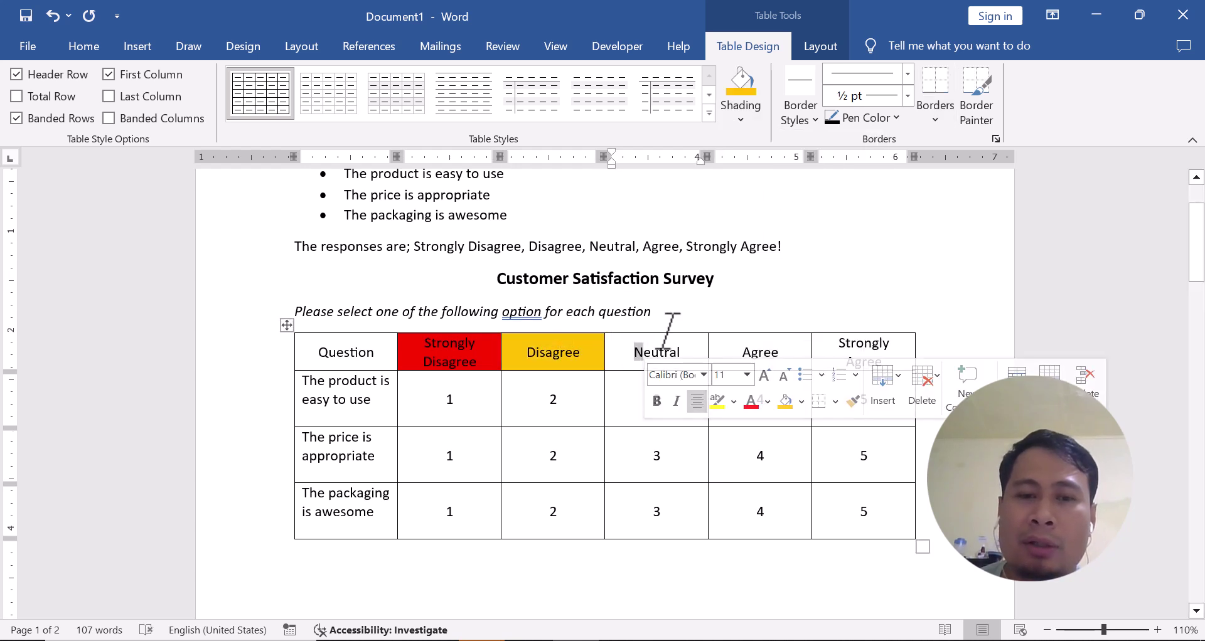
left_click(741, 118)
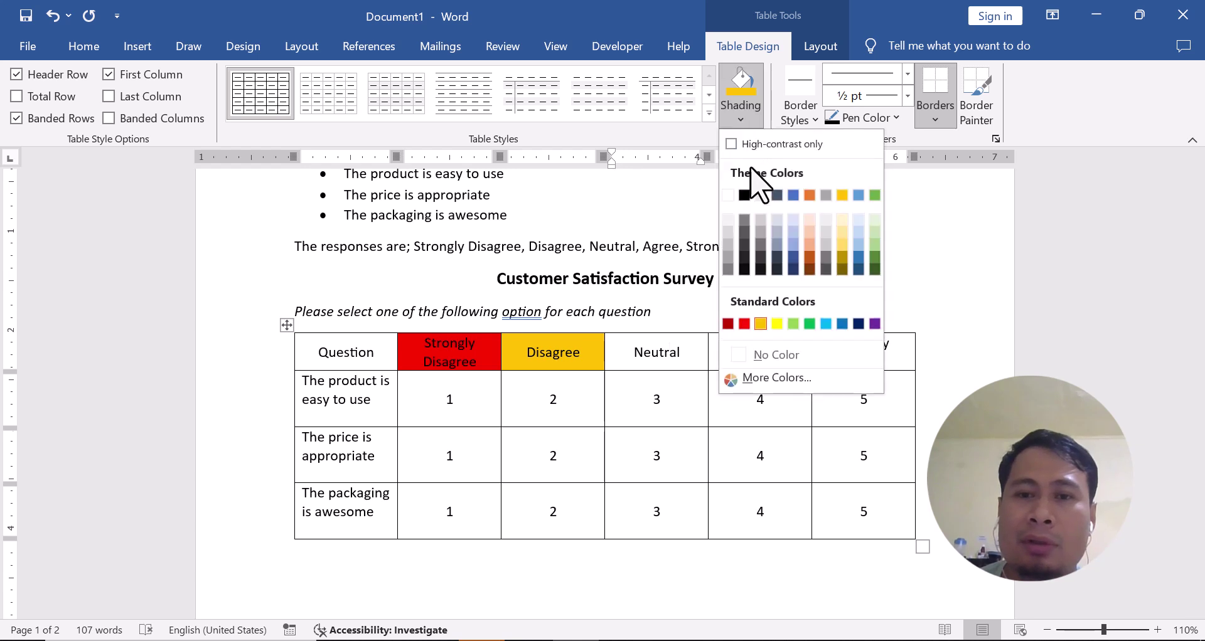
left_click(777, 324)
left_click(741, 118)
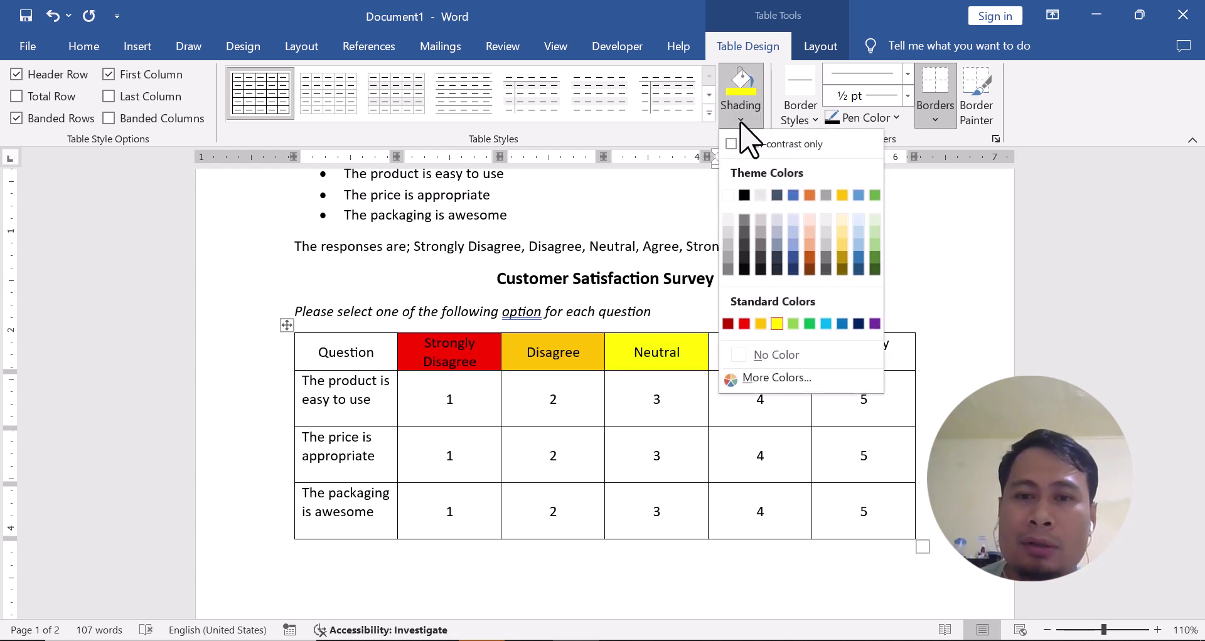
left_click(793, 324)
left_click(832, 353)
left_click(741, 118)
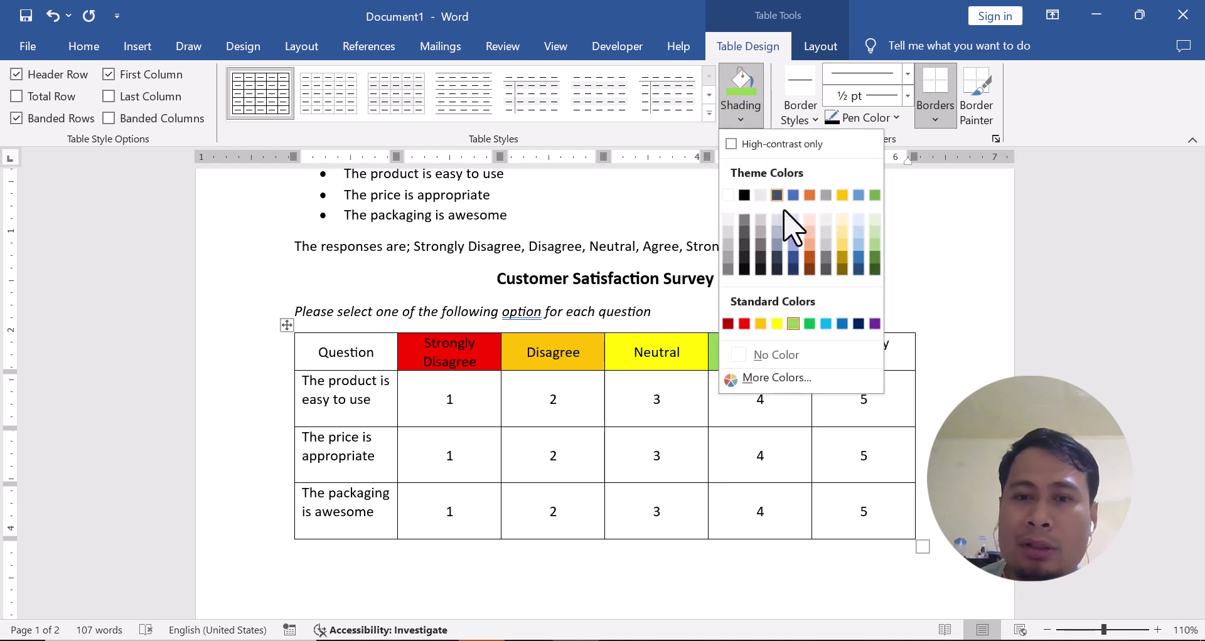
left_click(810, 323)
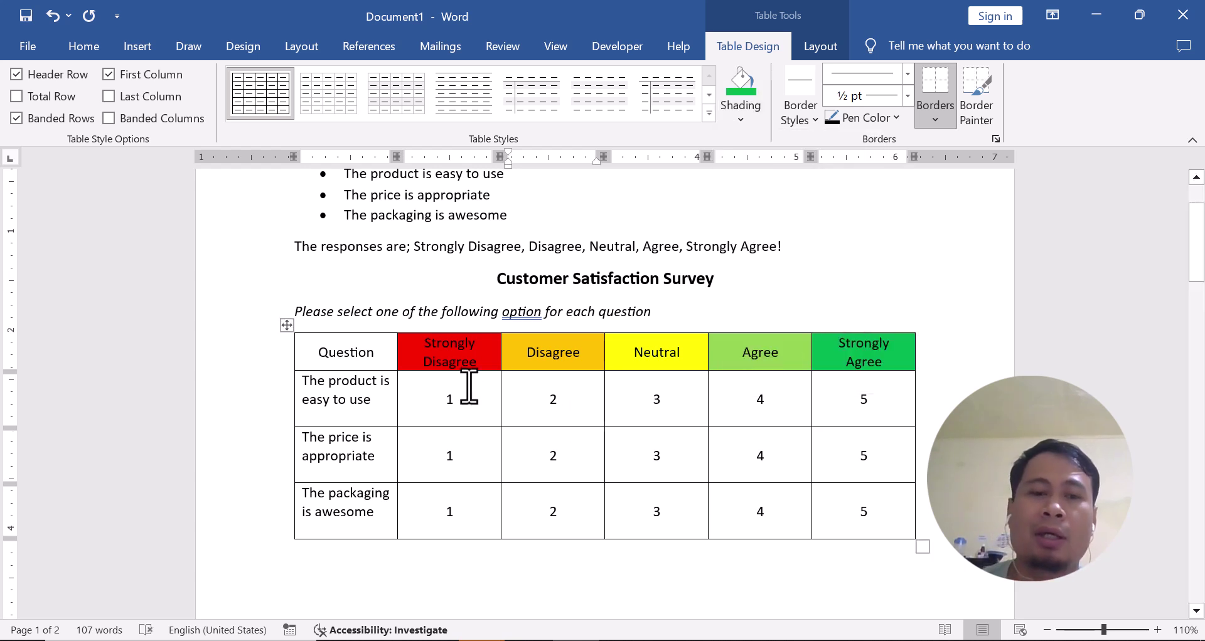
Clear the numbers from all response cells and draw a circle about 0.24" wide in the first question's "Strongly Disagree" cell
left_click_drag(441, 400, 830, 502)
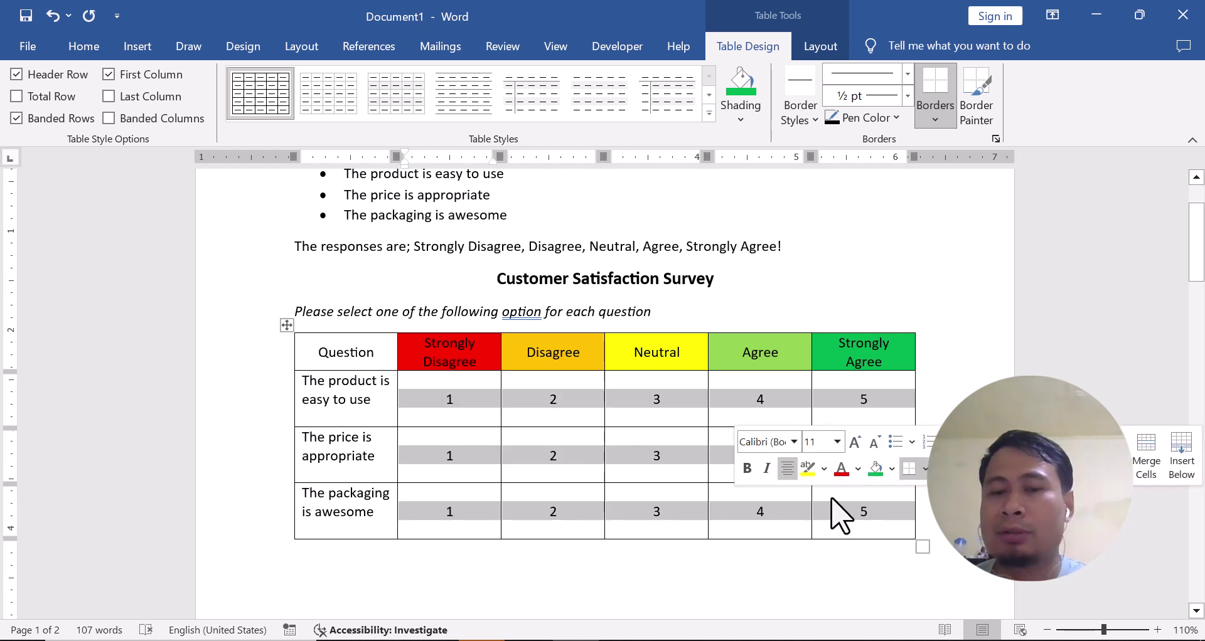
key("BackSpace")
left_click(133, 52)
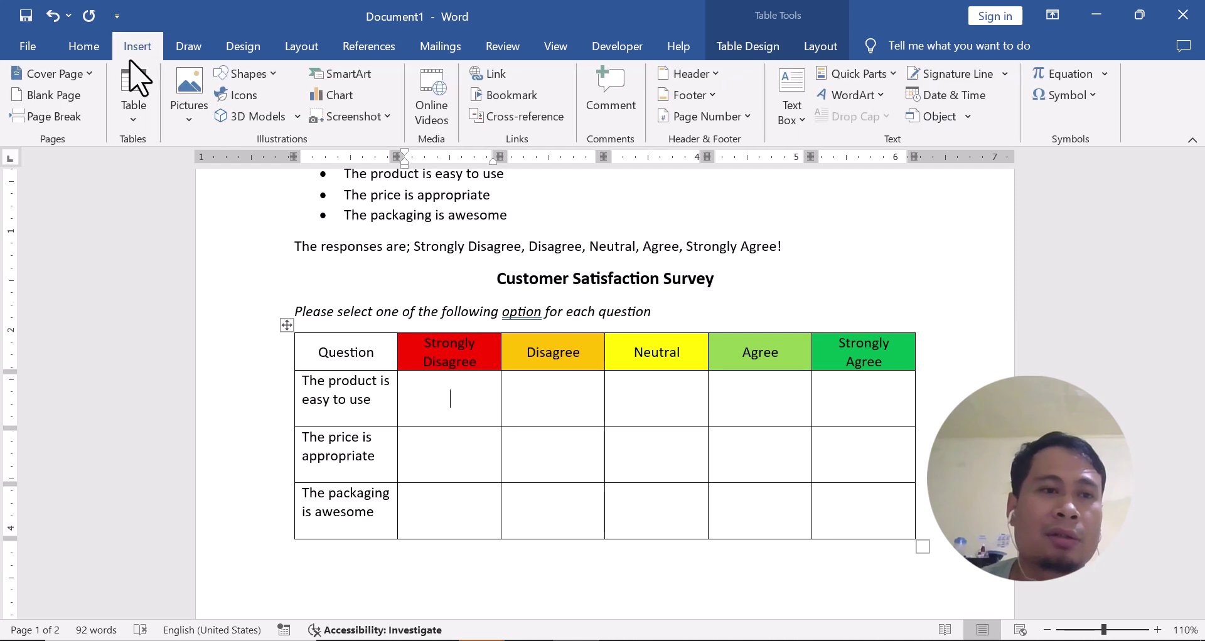
left_click(263, 76)
left_click(294, 120)
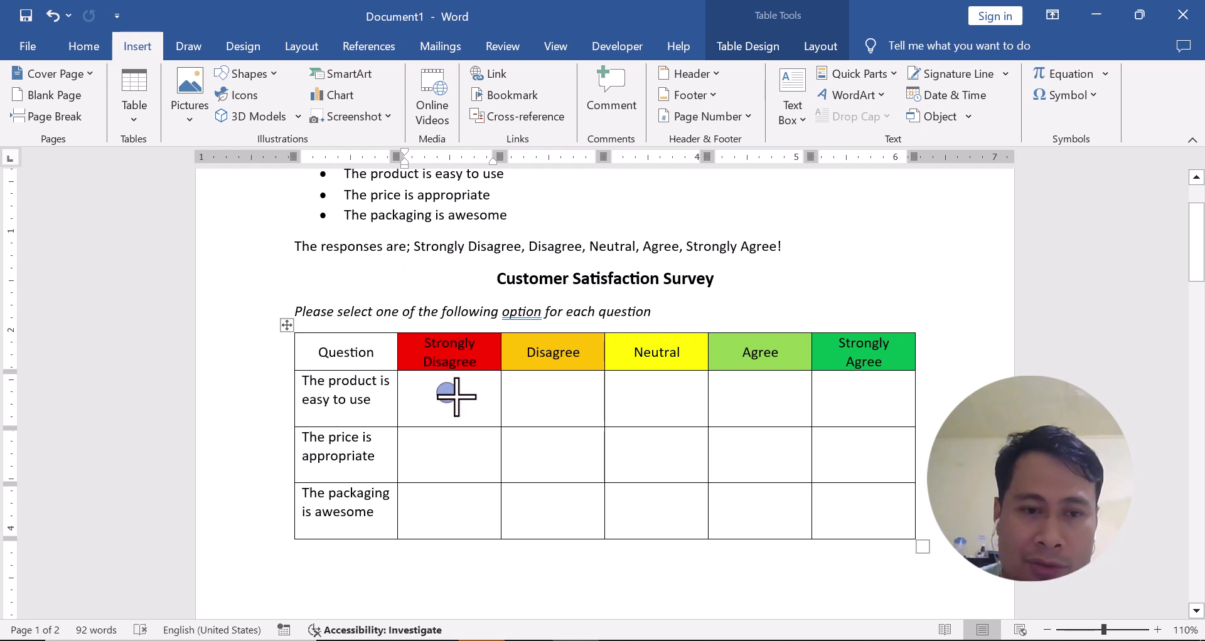
left_click_drag(458, 400, 461, 415)
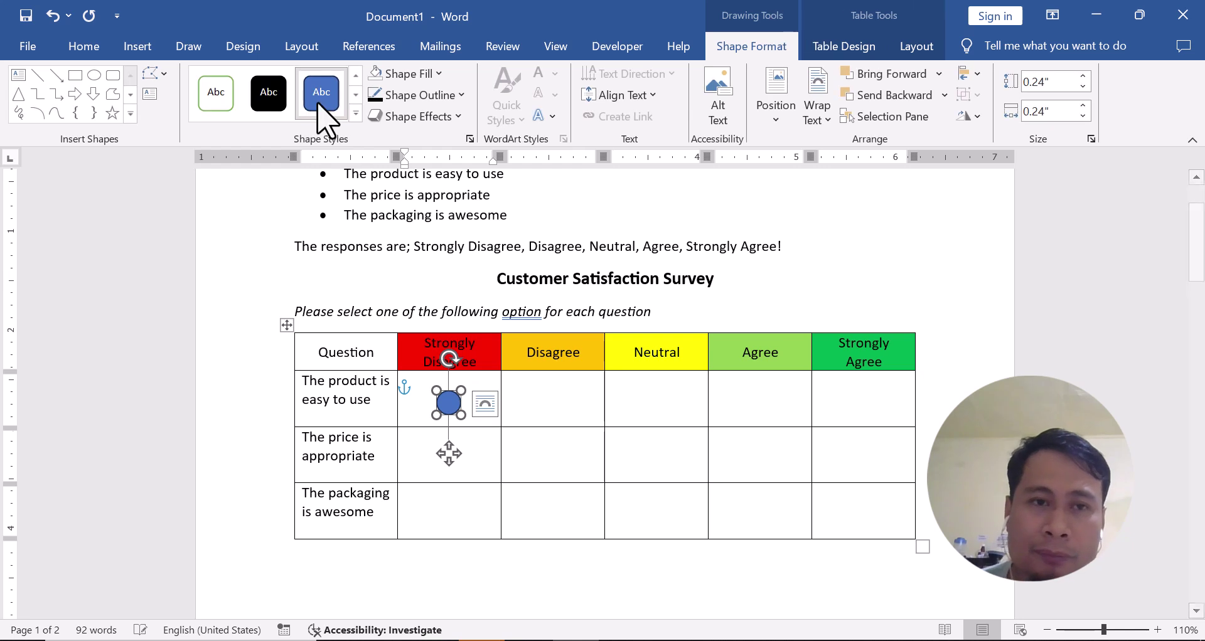
Format the circle in the "Strongly Disagree" cell with no fill and a black outline
left_click(440, 74)
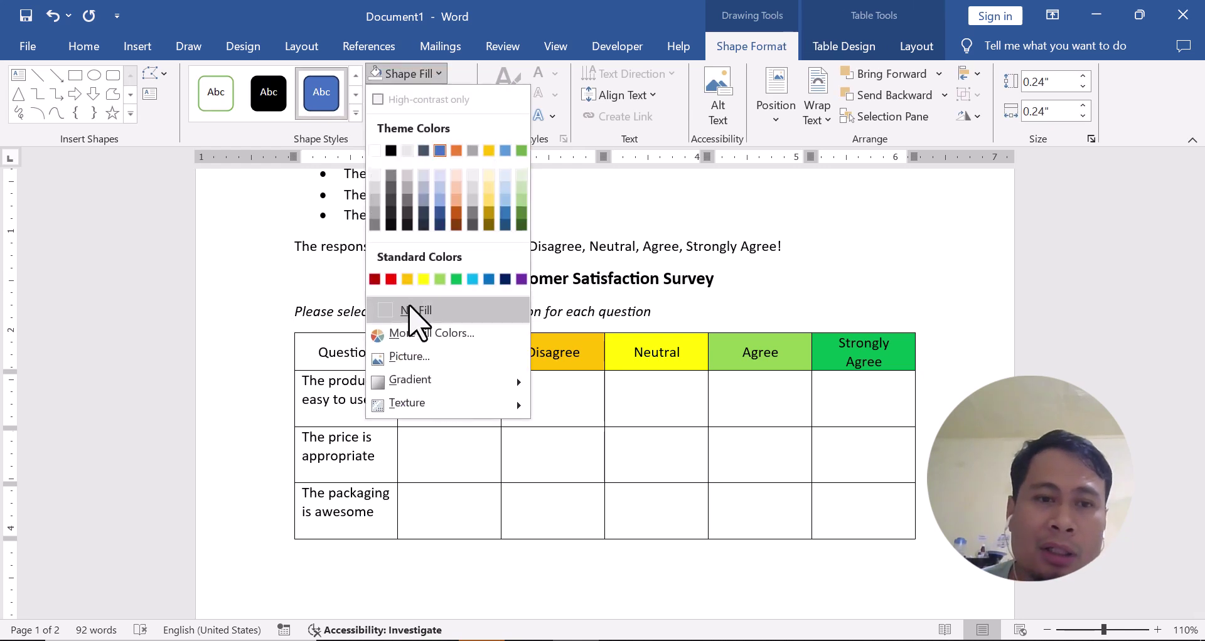
left_click(417, 307)
left_click(460, 96)
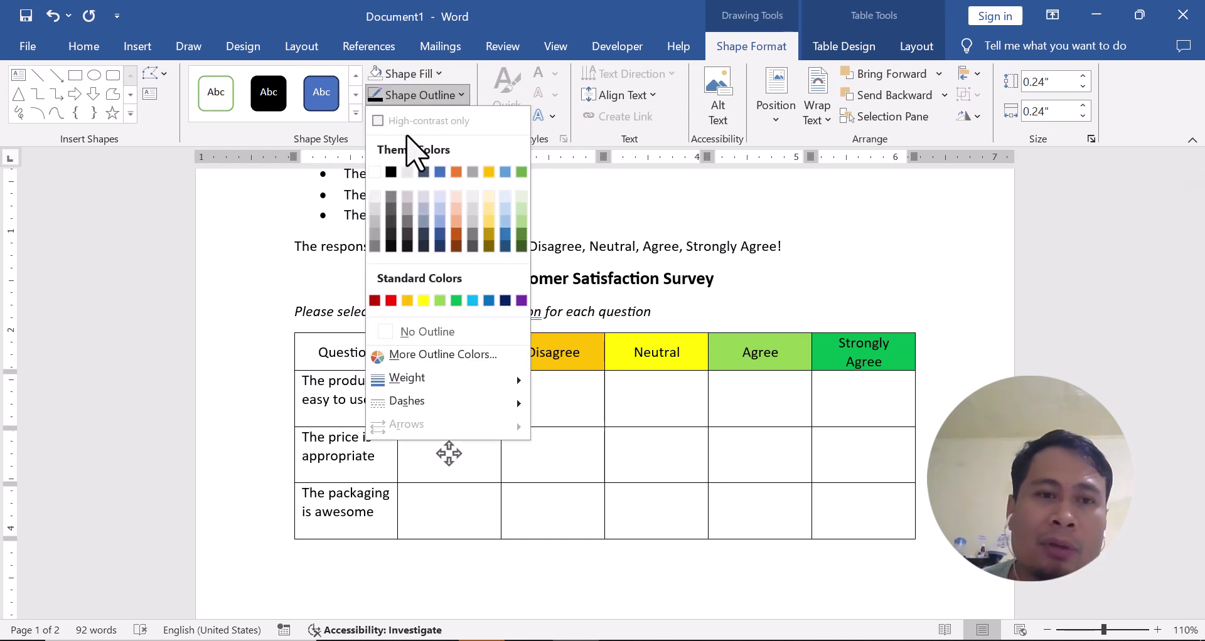
left_click(394, 168)
left_click(555, 408)
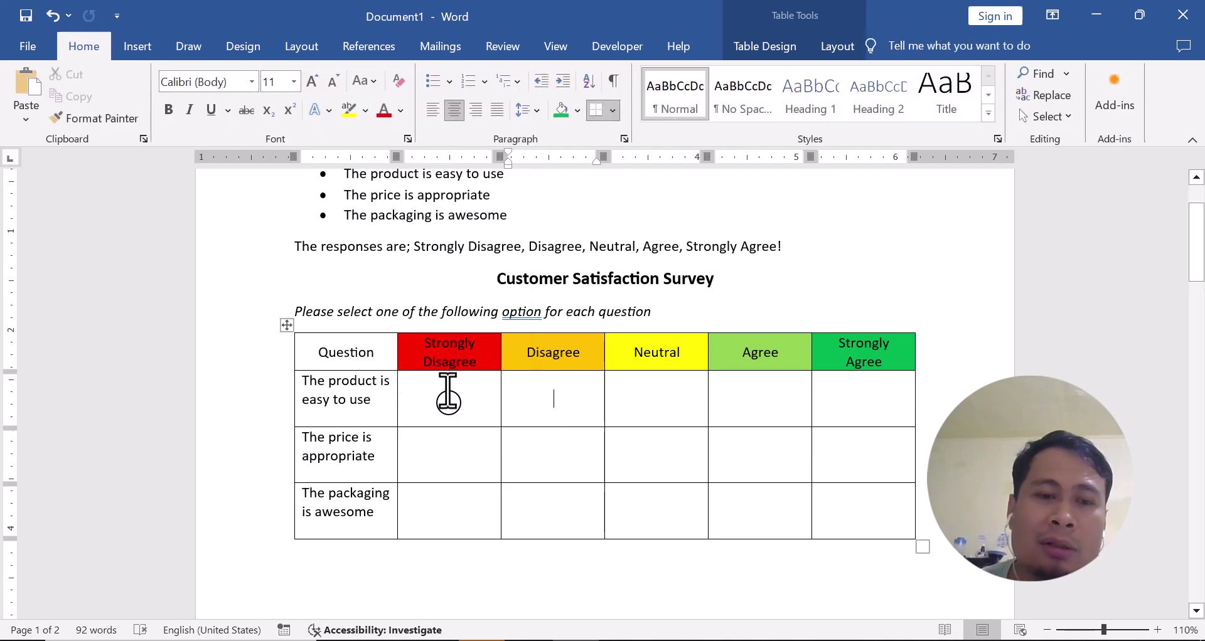
Copy the circle into the first question's "Disagree" cell and set the copy's layout to In Line with Text
left_click(439, 399)
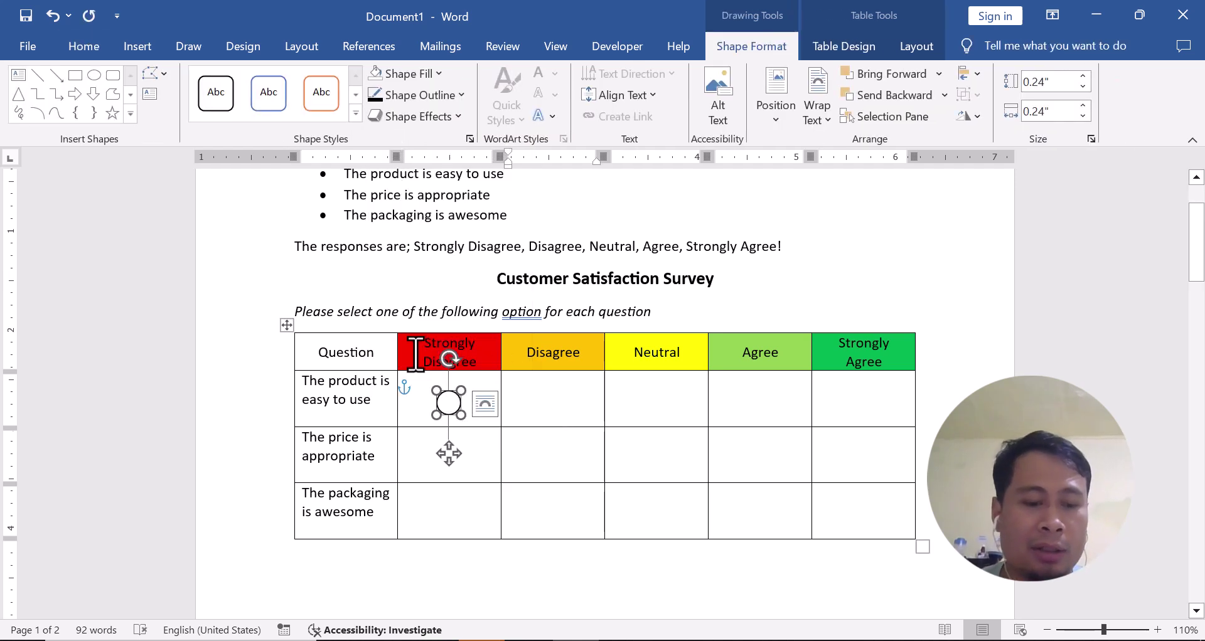
left_click(564, 408)
key("ctrl+v")
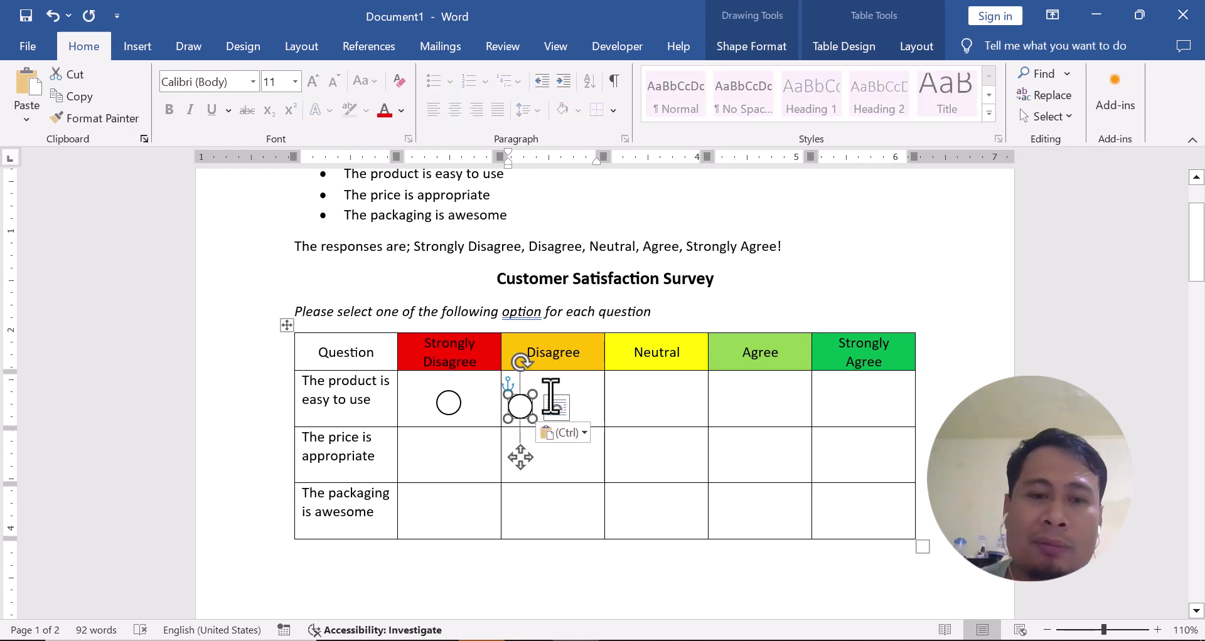
left_click(565, 414)
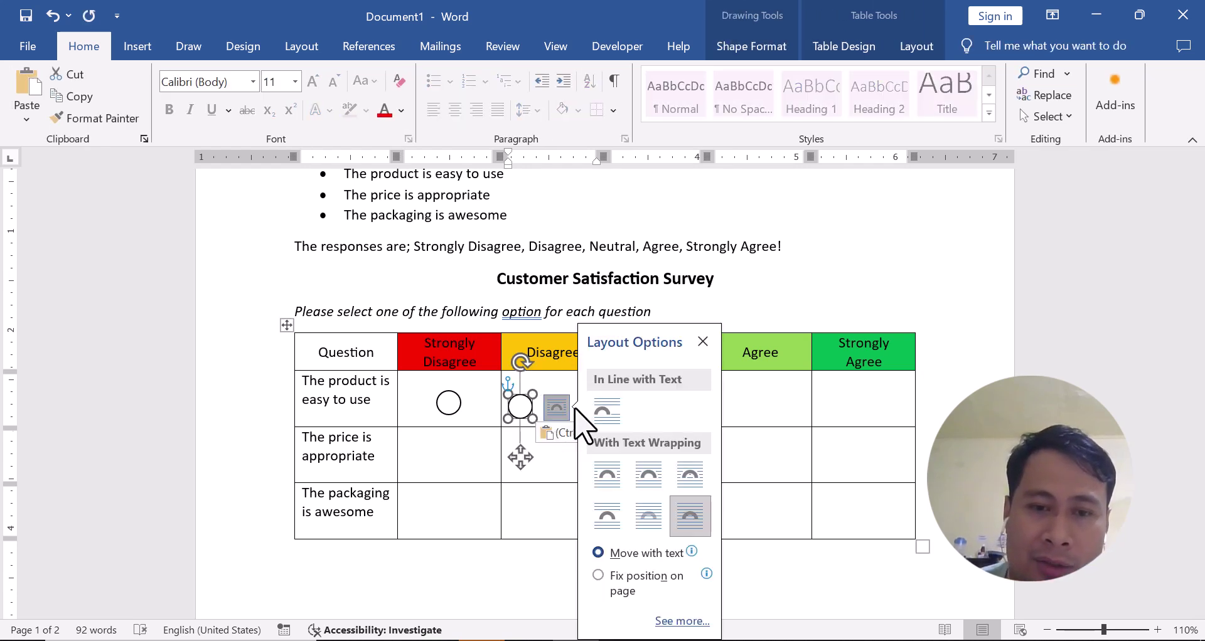
left_click(606, 422)
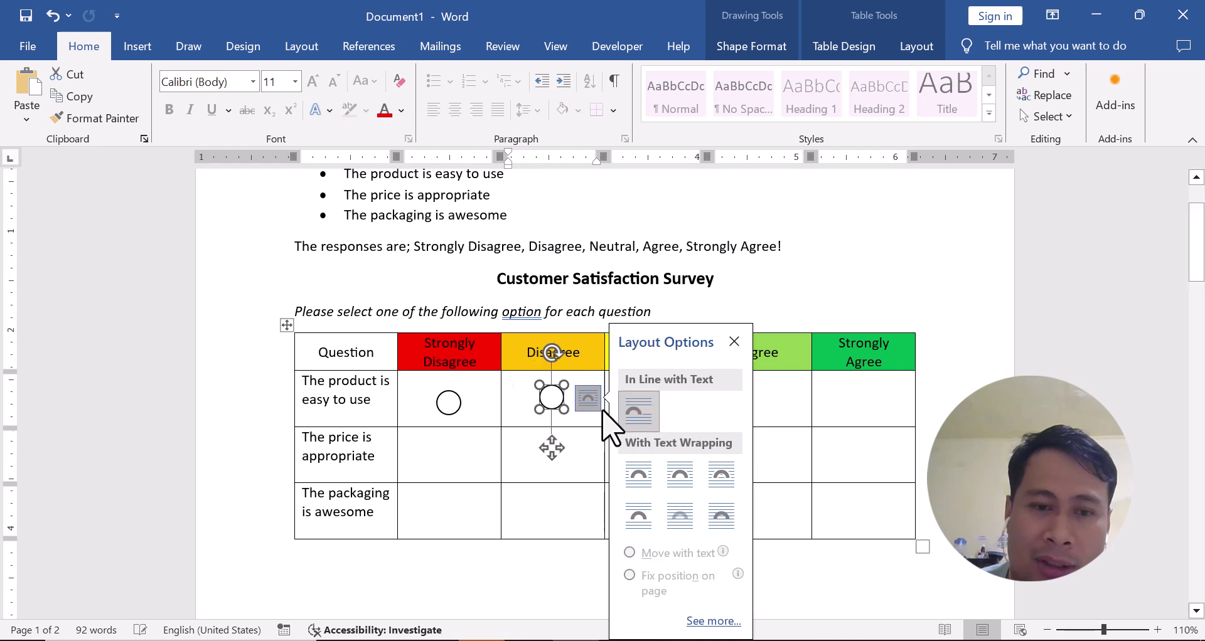
left_click(564, 415)
Copy the inline circle into all the empty response cells of the three questions
left_click(551, 400)
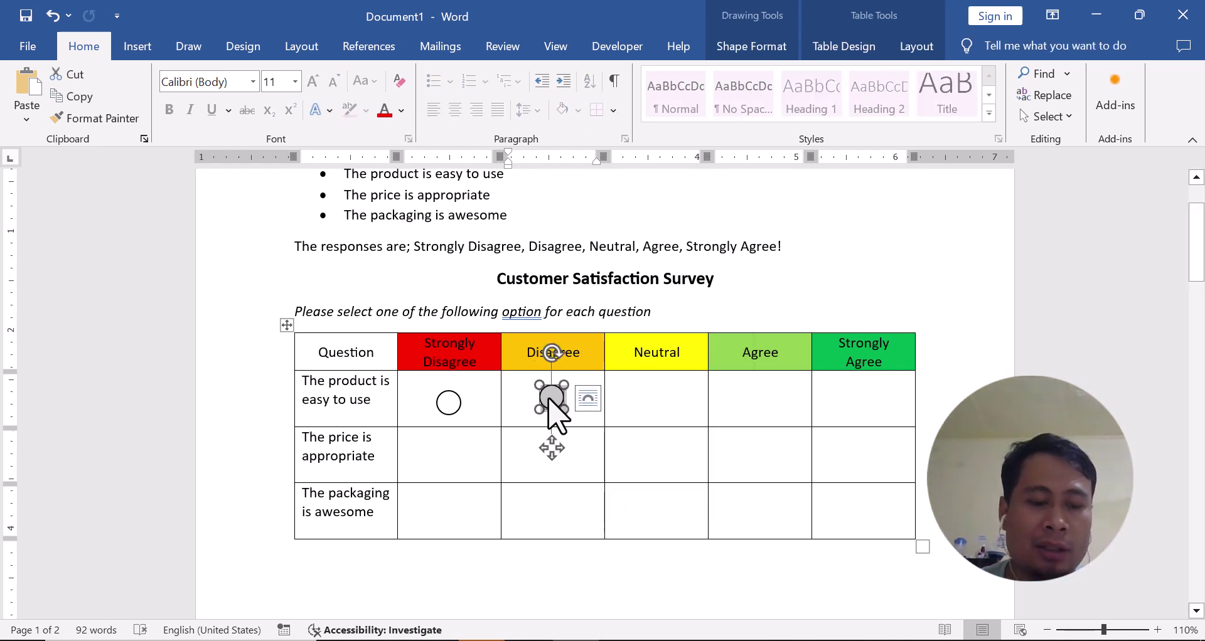
left_click_drag(638, 403, 822, 503)
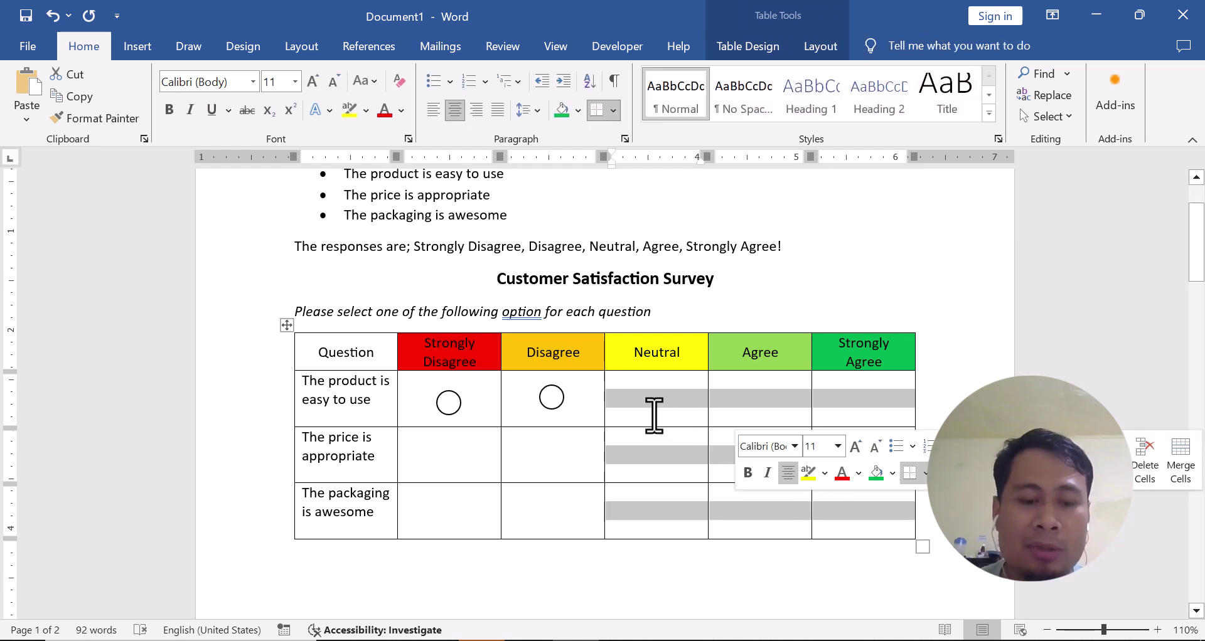
key("ctrl+v")
left_click_drag(477, 443, 538, 490)
key("ctrl+v")
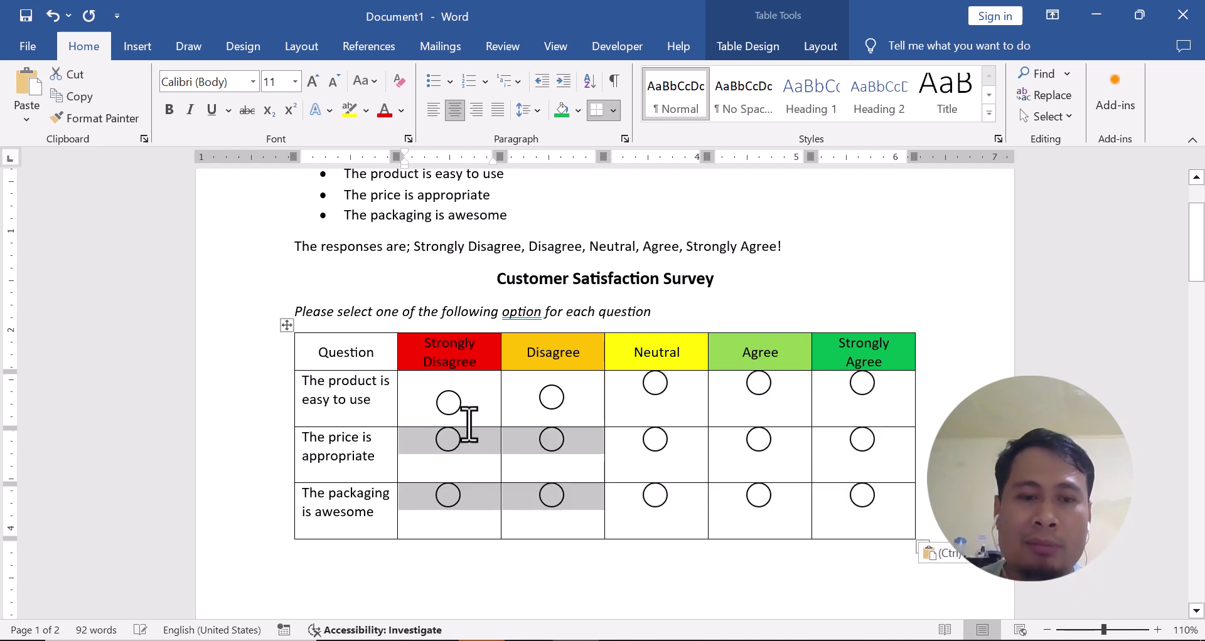
Replace the floating circle in the first question's "Strongly Disagree" cell with a copy of the inline circle
left_click(447, 403)
key("Delete")
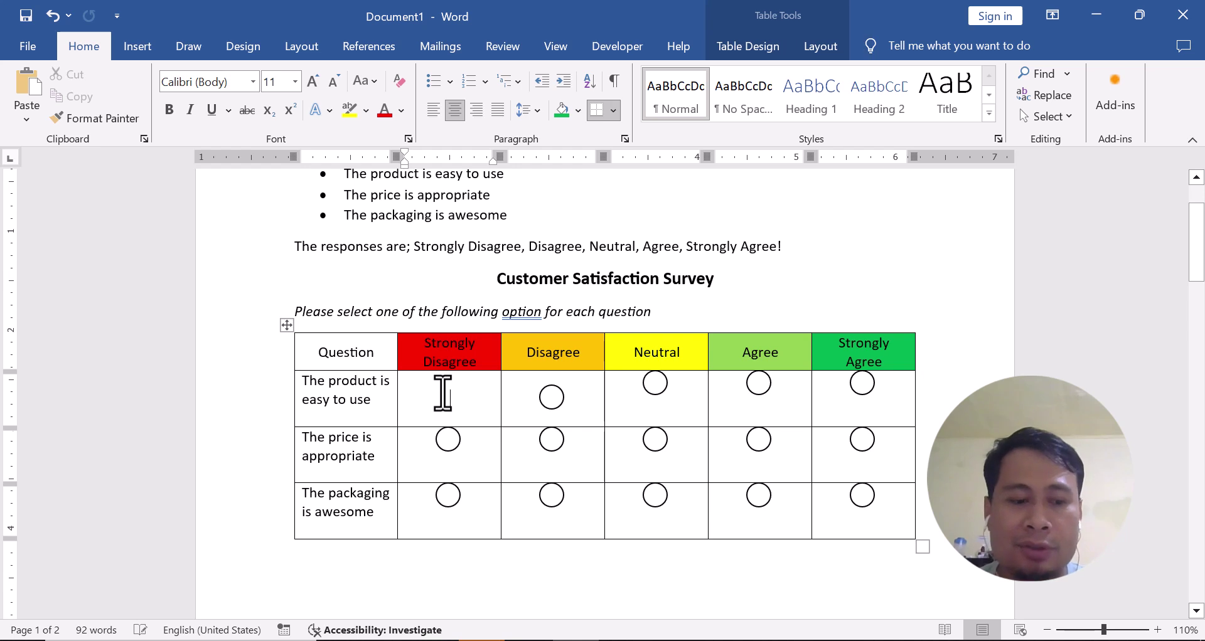
key("ctrl+z")
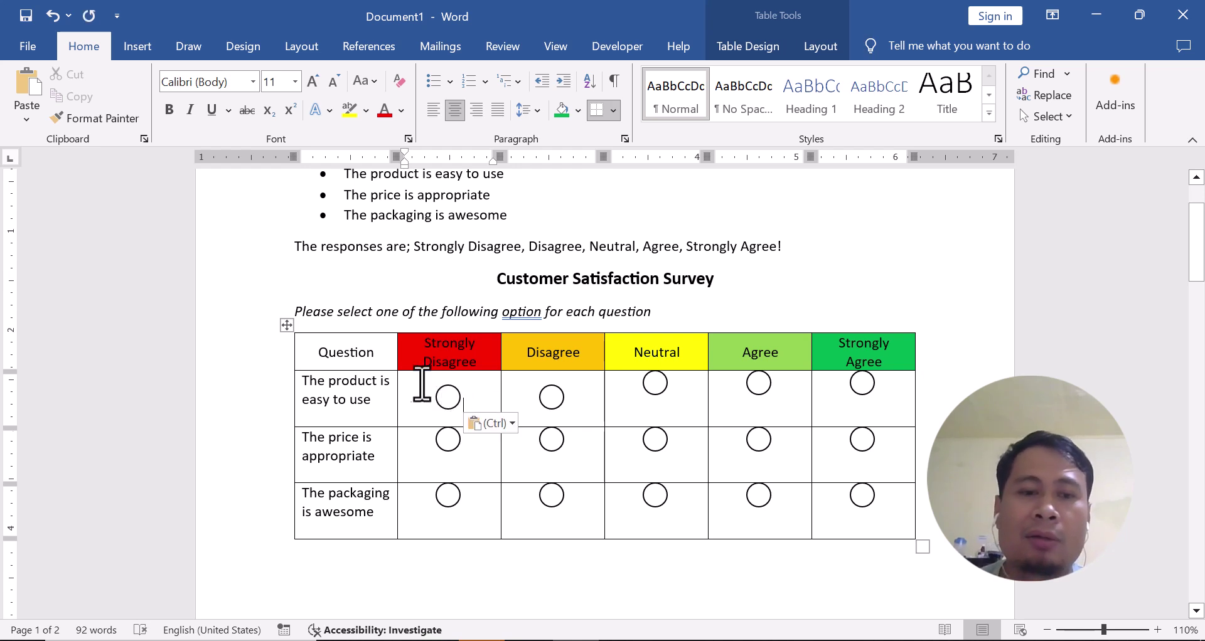
Centre the circles horizontally and vertically in all response cells of the three questions
mouse_move(455, 395)
left_mouse_down()
mouse_move(807, 484)
mouse_move(835, 504)
left_mouse_up()
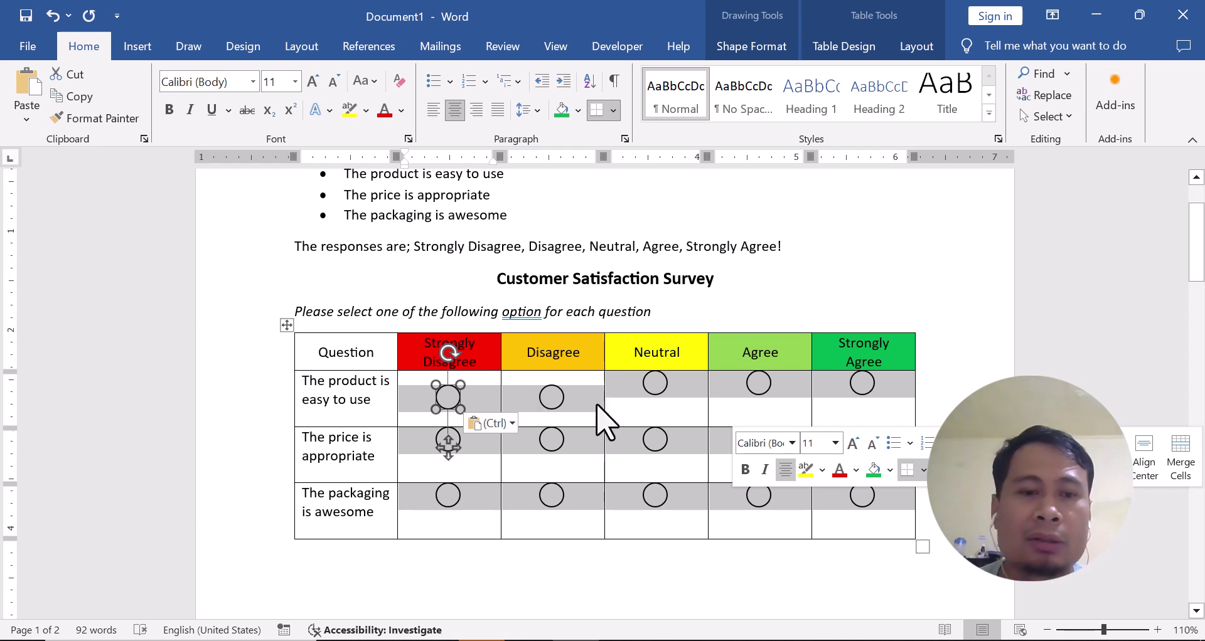
left_click(750, 46)
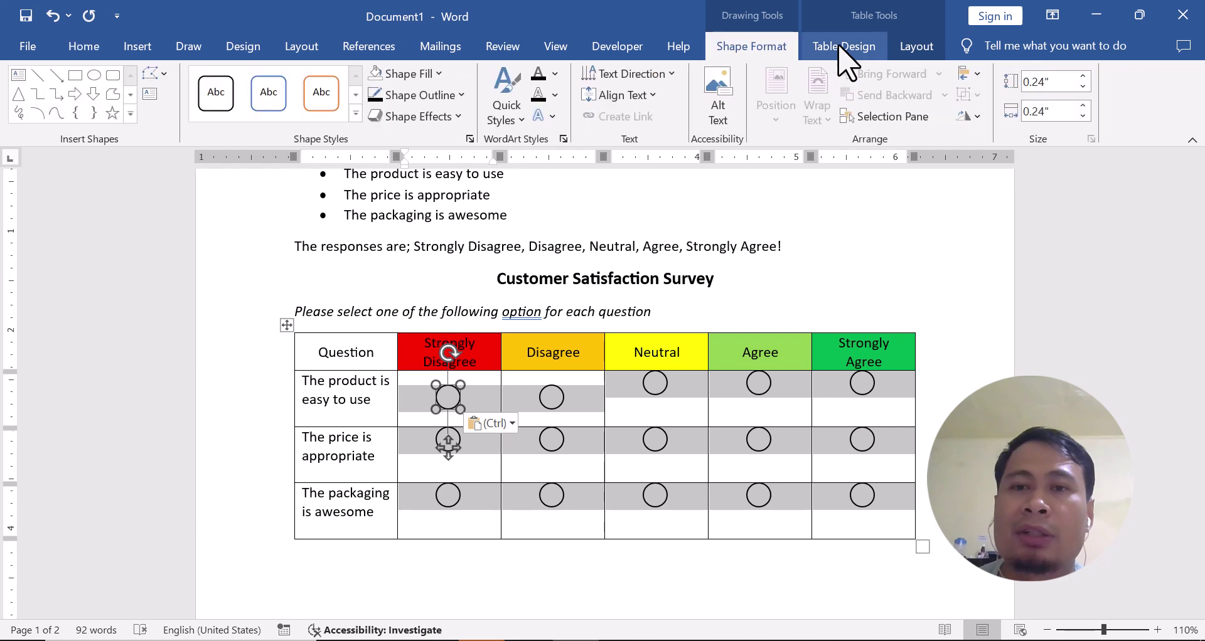
left_click(842, 46)
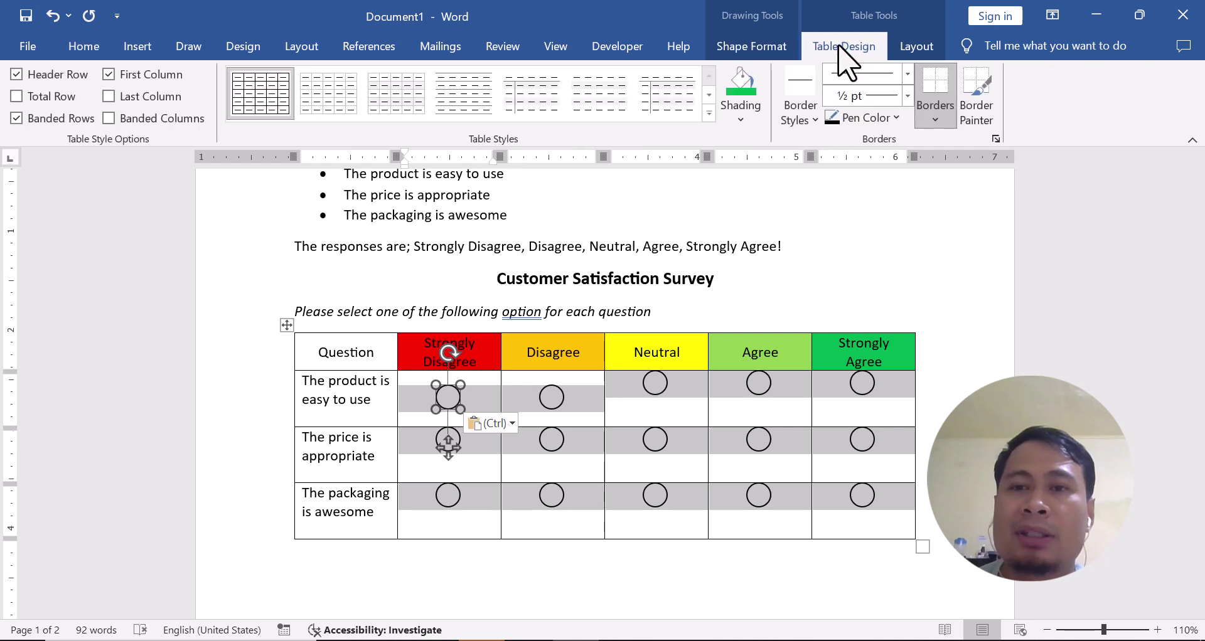
left_click(916, 47)
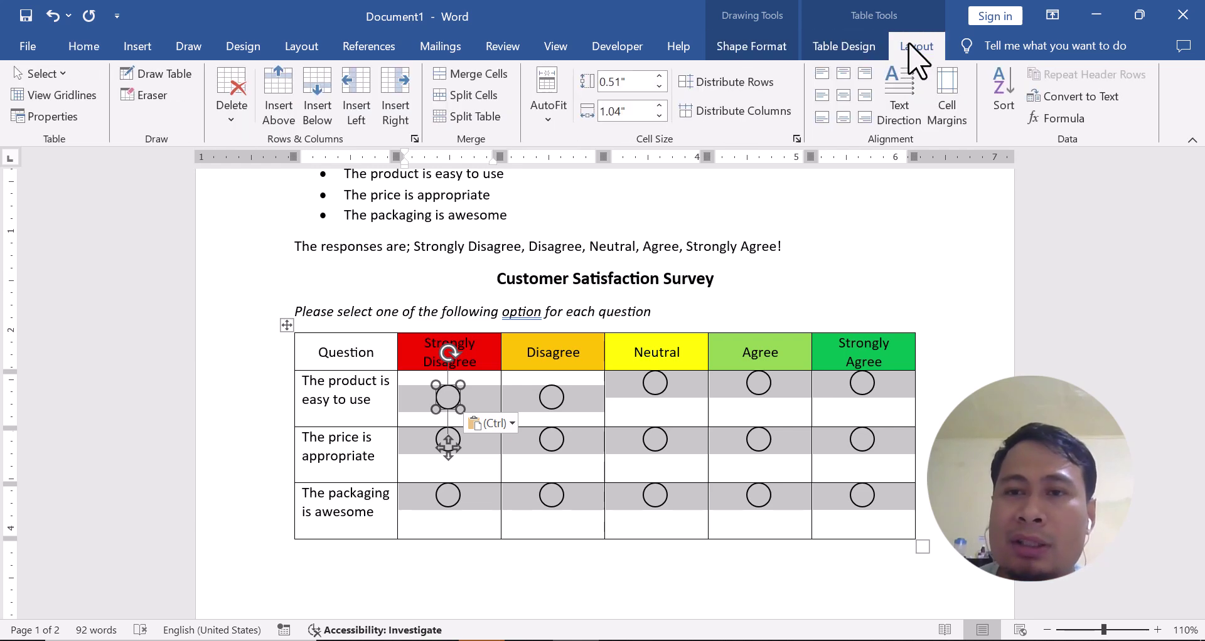
left_click(844, 96)
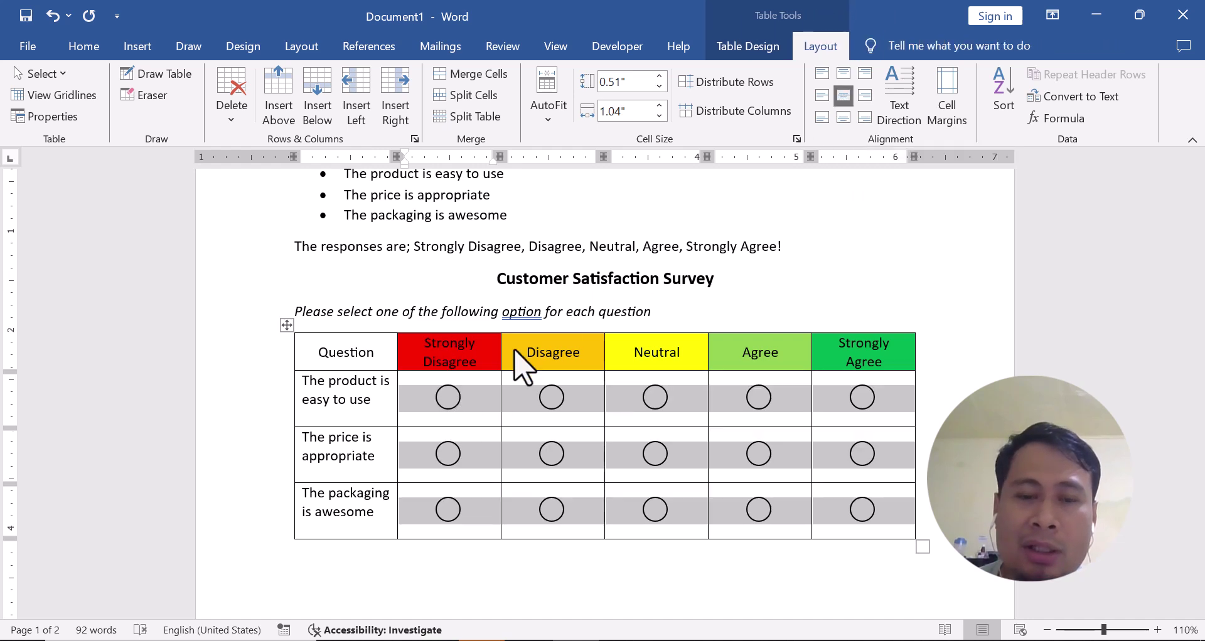
Shade the whole "Question" column, including its header, with the lightest grey theme colour
scroll(556, 331, "up", 1)
left_click_drag(323, 404, 371, 565)
left_click(747, 46)
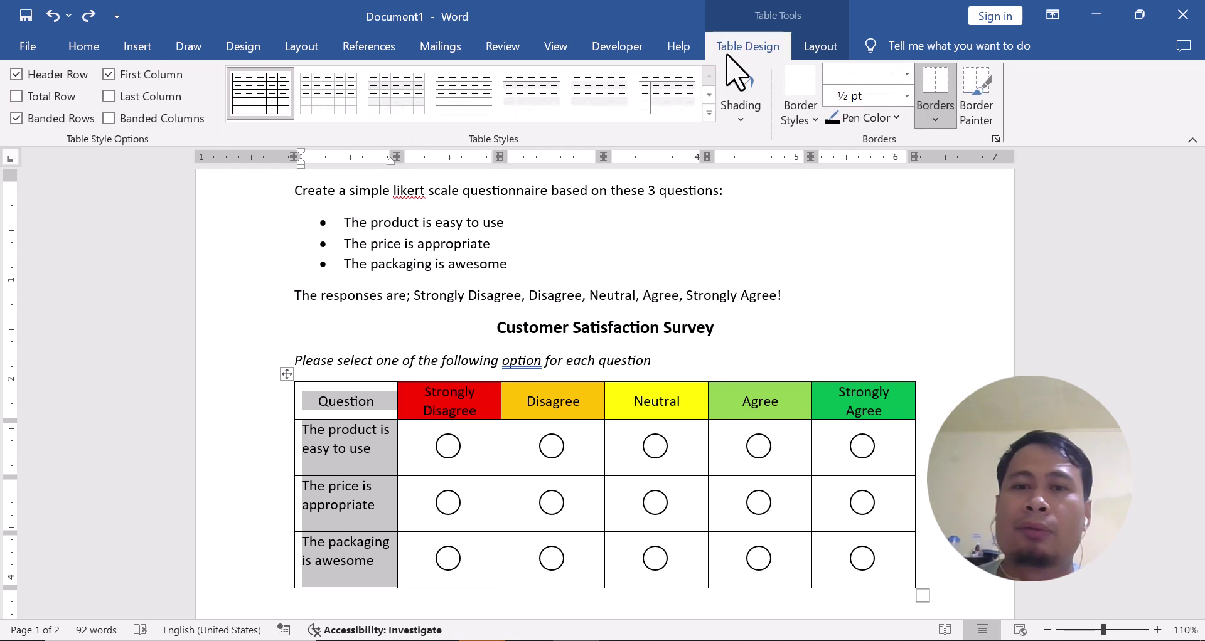
left_click(741, 119)
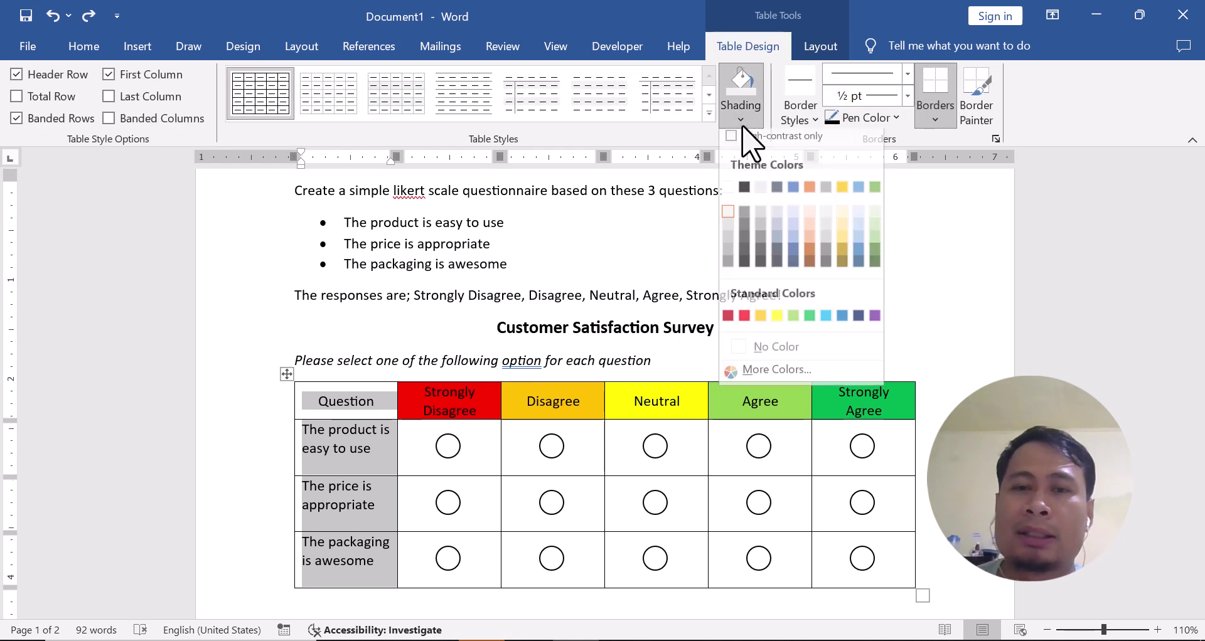
left_click(727, 224)
left_click(423, 410)
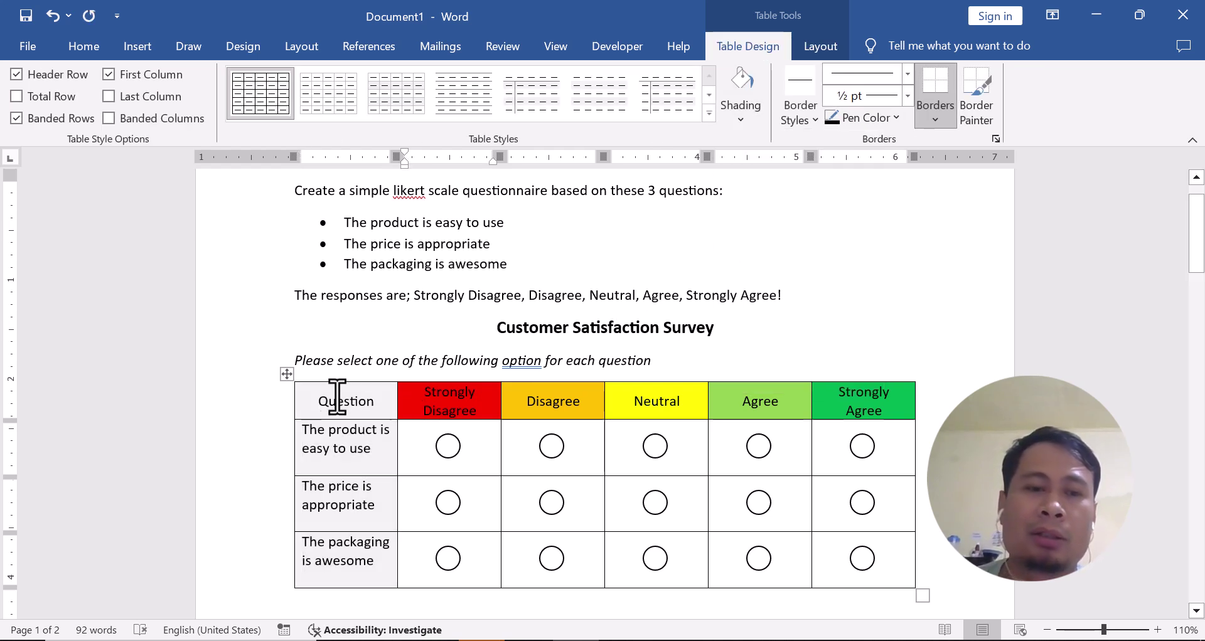
Replace the word "select" with "check" in the italic instruction line above the table
scroll(332, 400, "down", 3)
scroll(333, 400, "up", 2)
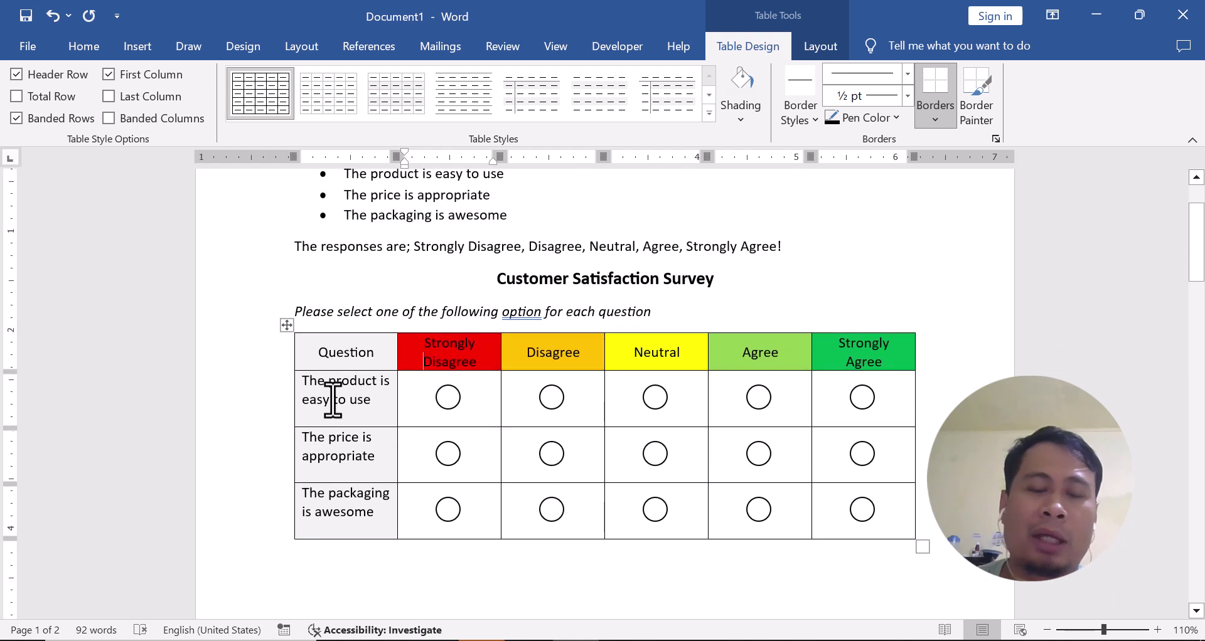
left_click(407, 310)
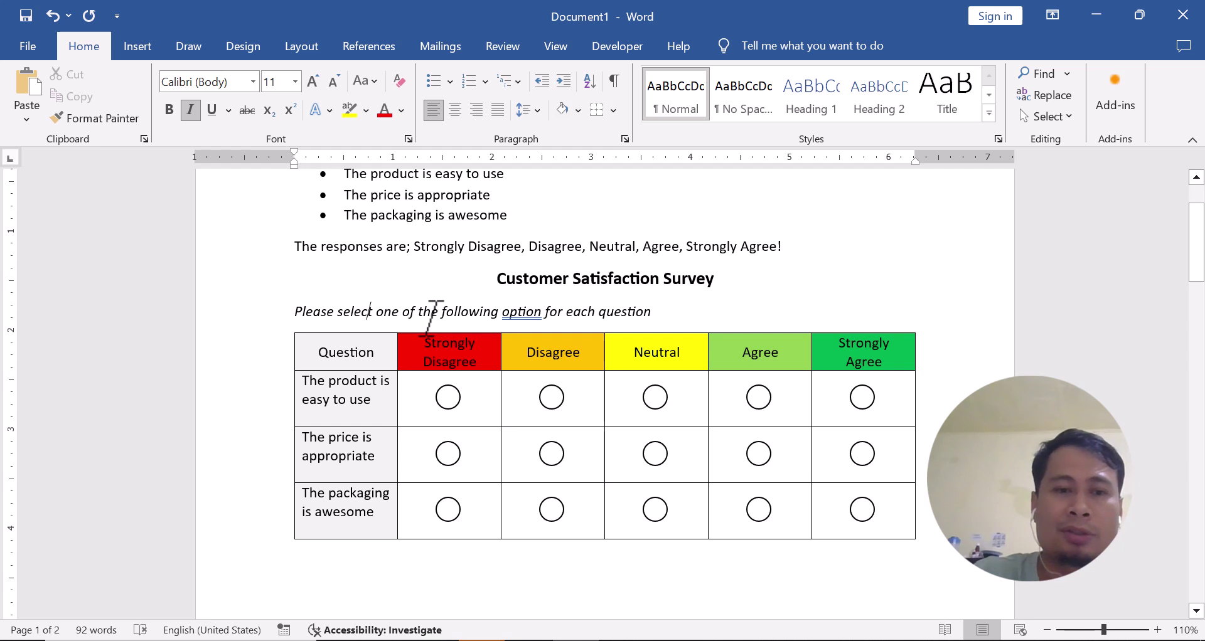
key("BackSpace")
key("BackSpace")
key("BackSpace")
key("BackSpace")
key("BackSpace")
key("BackSpace")
type("check")
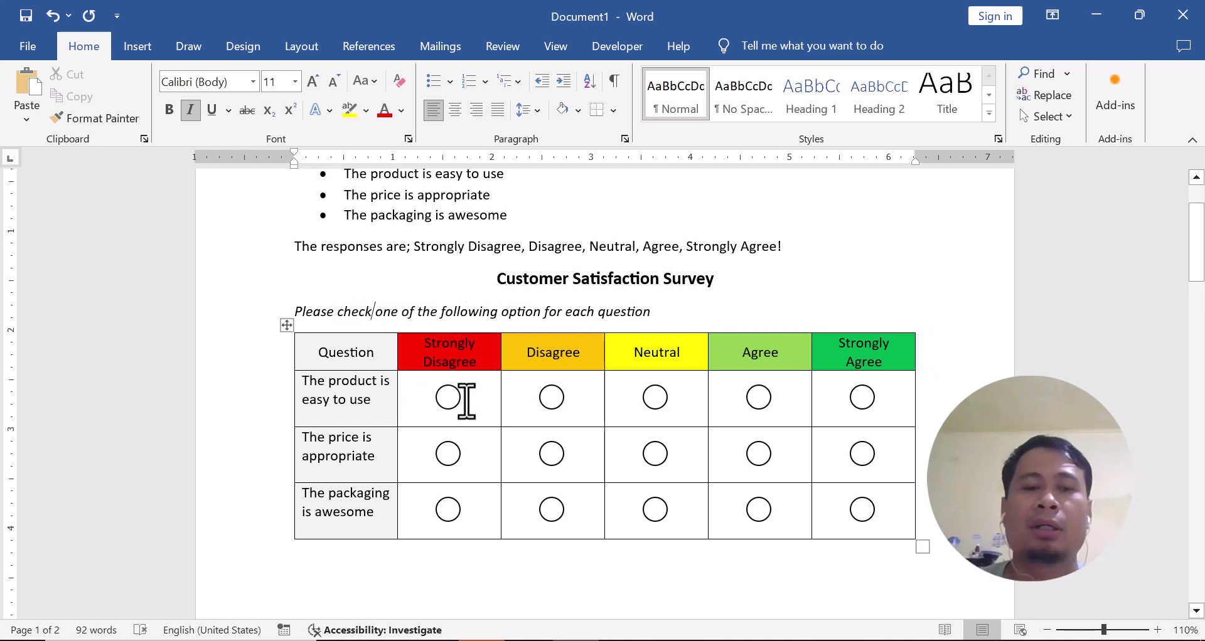